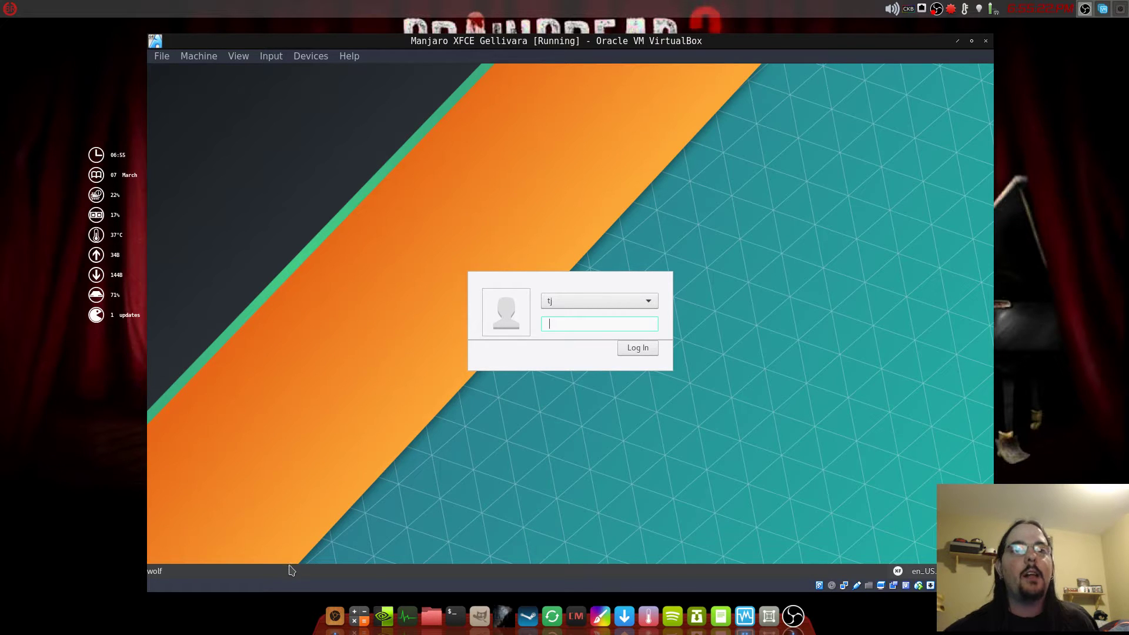
- Bring up the YouTube video page in the browser and scroll through it
{"action": "left_click", "coordinate": [328, 616]}
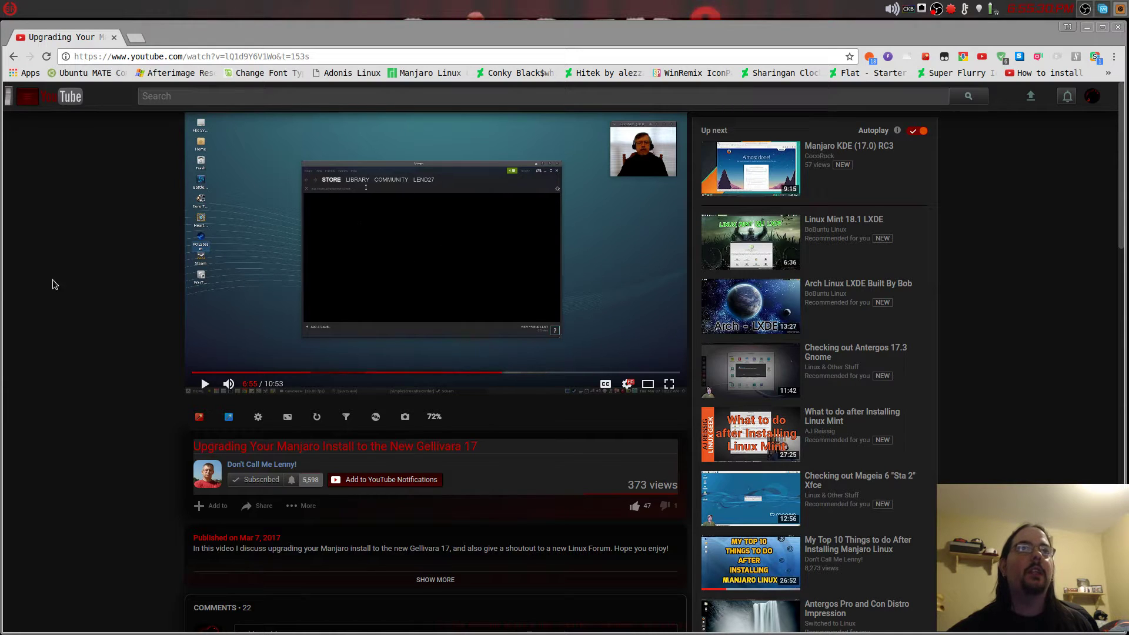
{"action": "scroll", "coordinate": [143, 481], "scroll_direction": "down", "scroll_amount": 1}
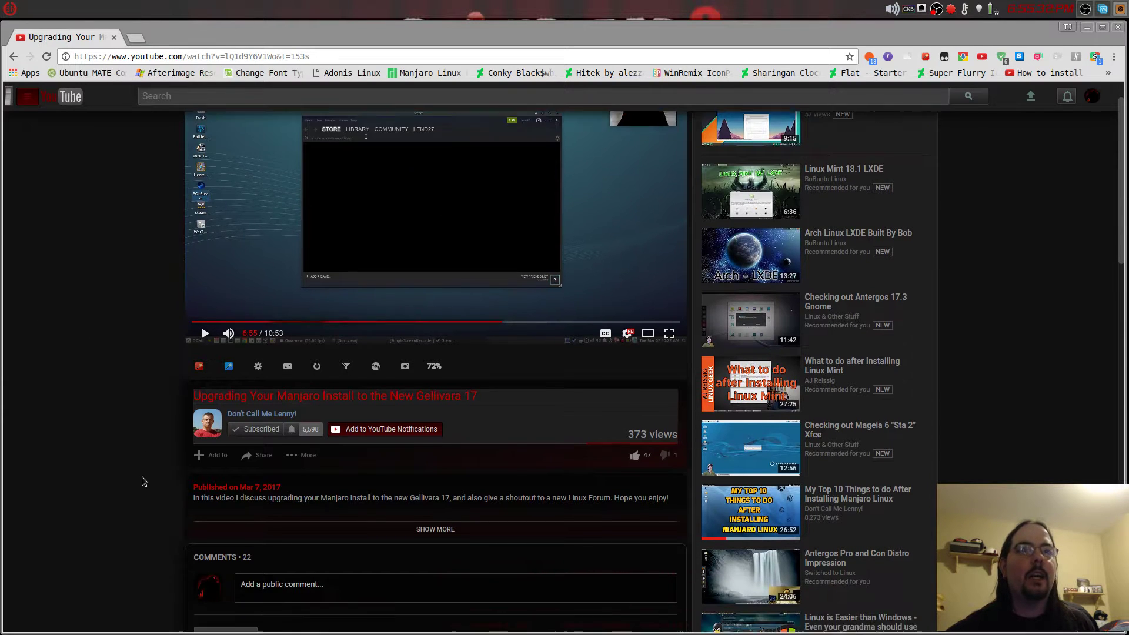
{"action": "scroll", "coordinate": [142, 479], "scroll_direction": "down", "scroll_amount": 3}
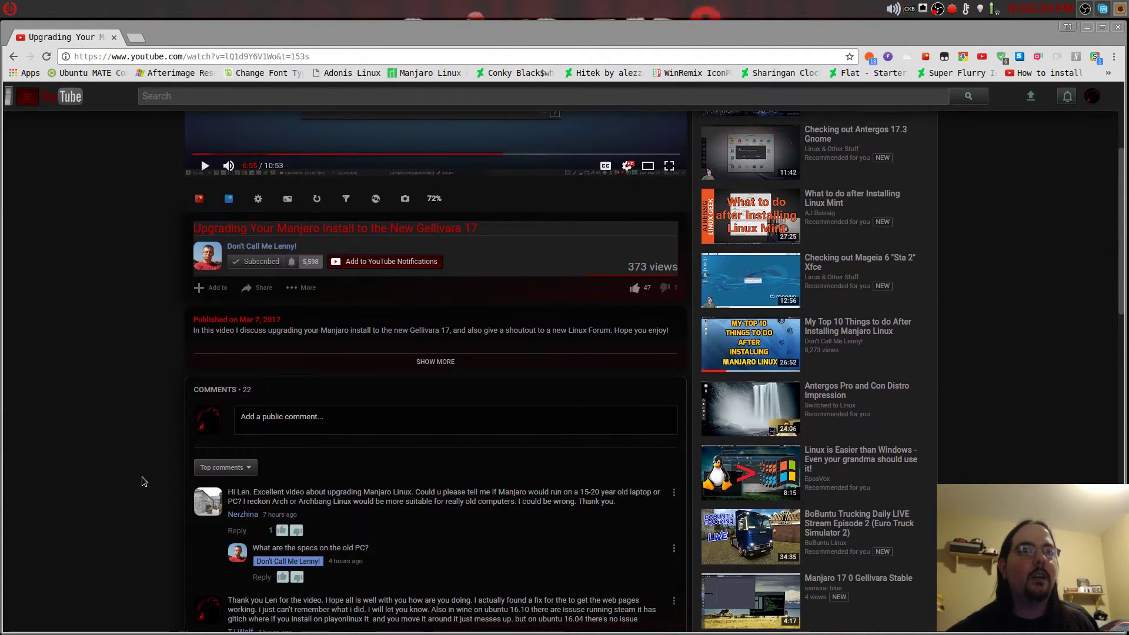
{"action": "scroll", "coordinate": [142, 476], "scroll_direction": "up", "scroll_amount": 4}
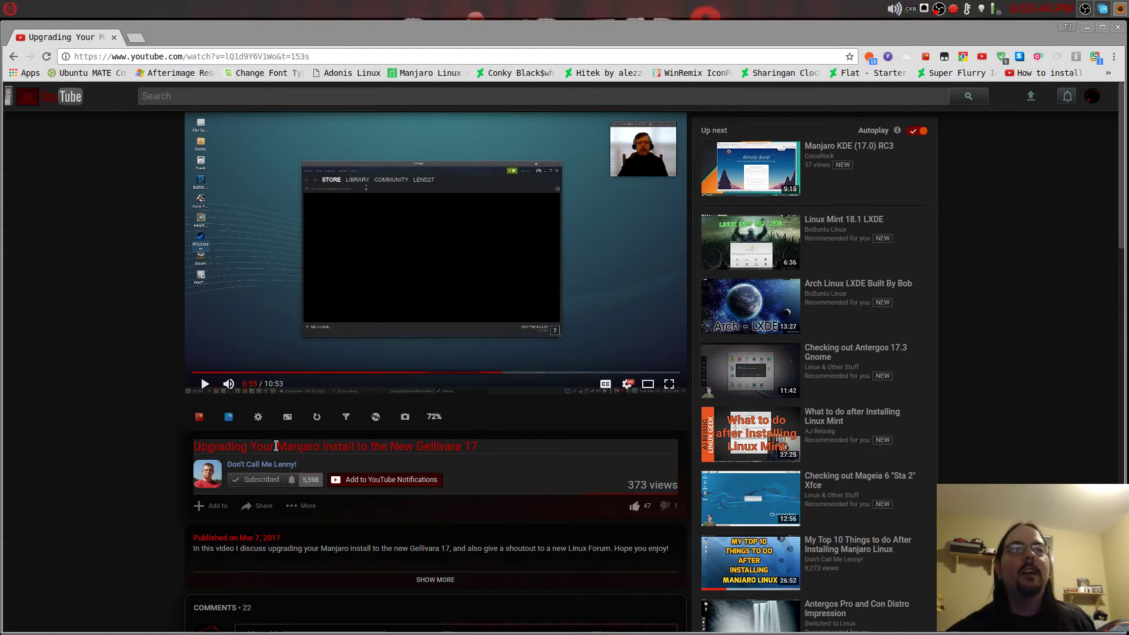
{"action": "scroll", "coordinate": [90, 266], "scroll_direction": "down", "scroll_amount": 2}
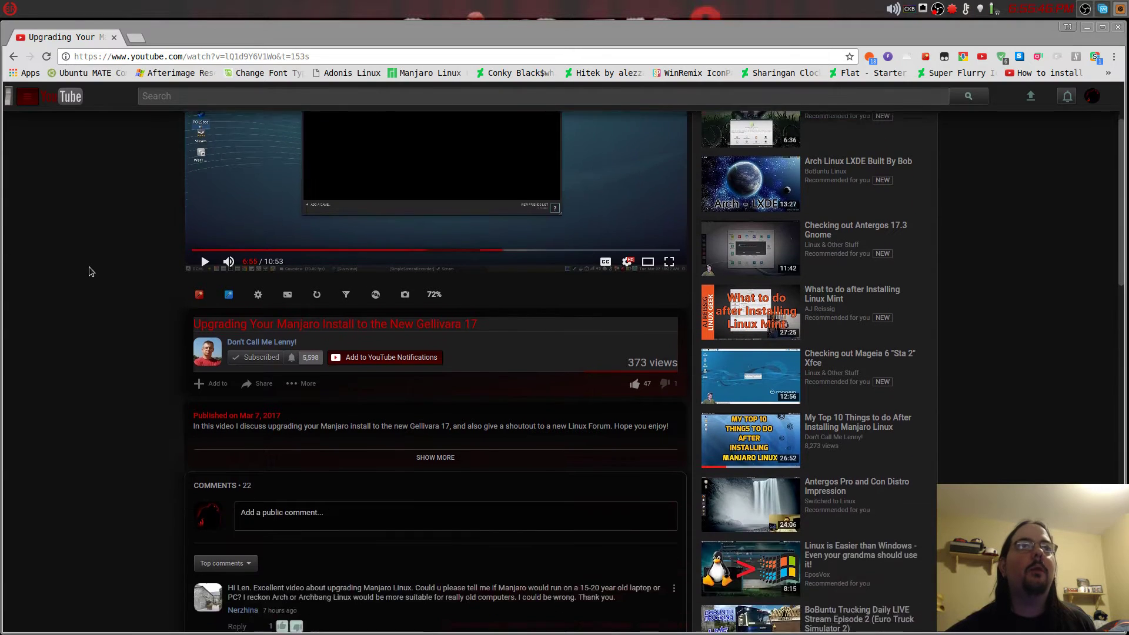
{"action": "scroll", "coordinate": [90, 266], "scroll_direction": "up", "scroll_amount": 2}
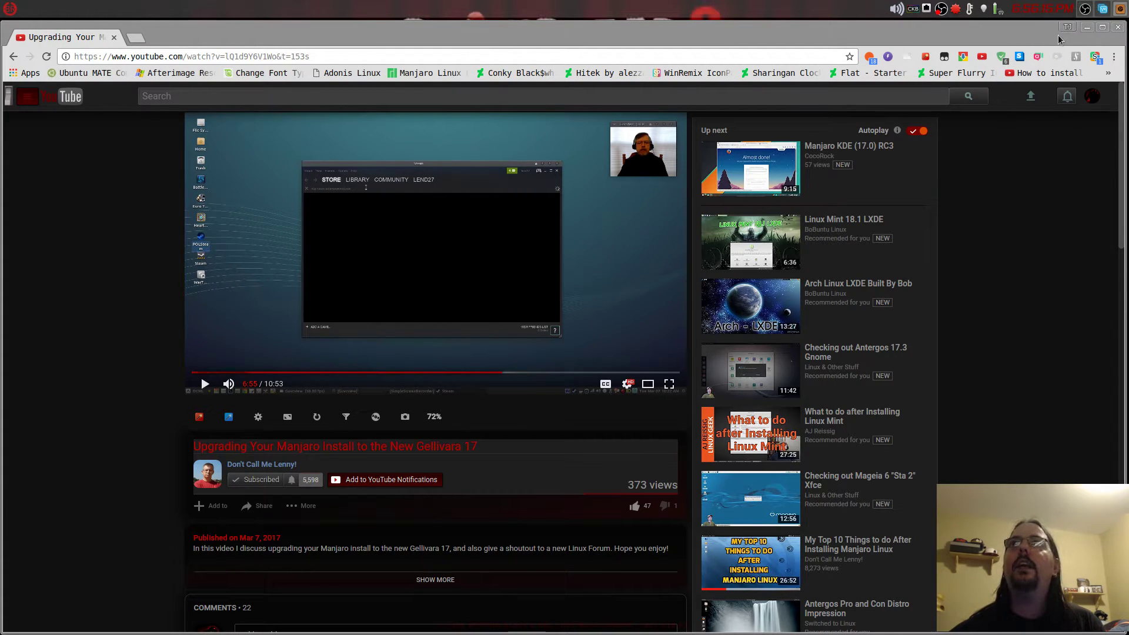
- Log into the Manjaro guest with its password and maximize the VirtualBox window
{"action": "left_click", "coordinate": [1086, 28]}
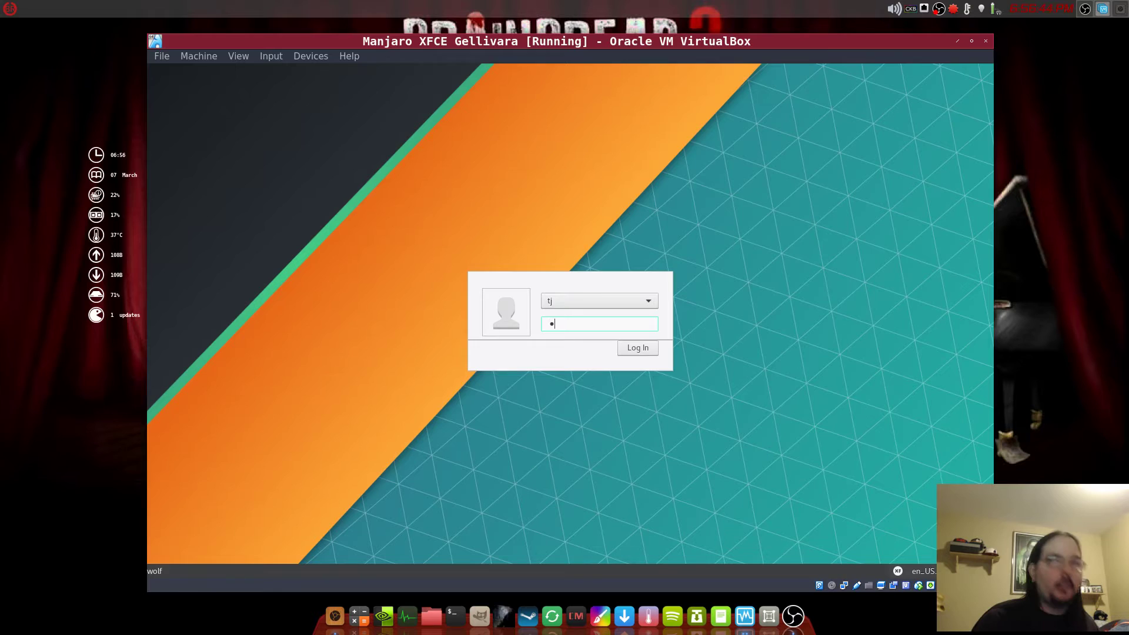
{"action": "key", "text": "Return"}
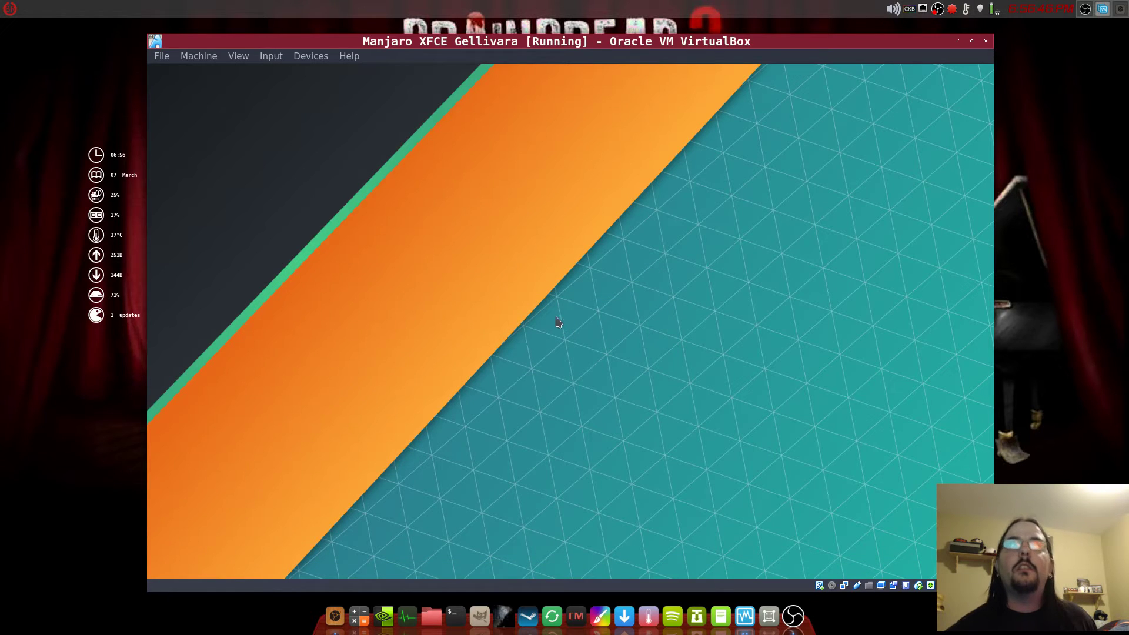
{"action": "left_click", "coordinate": [971, 41]}
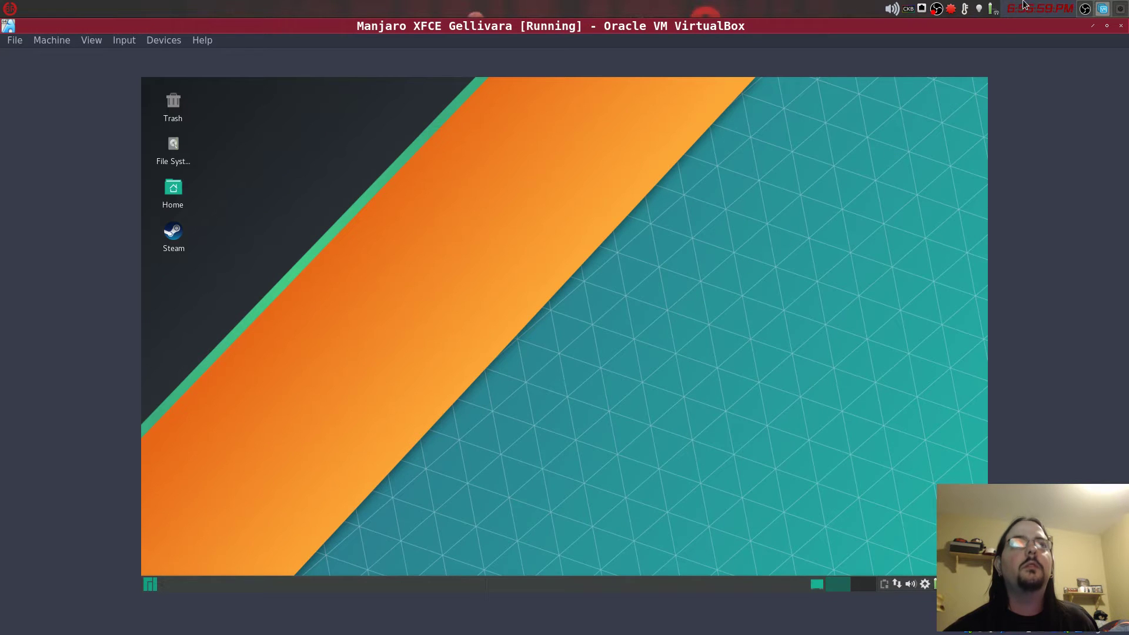
{"action": "left_click", "coordinate": [1106, 26]}
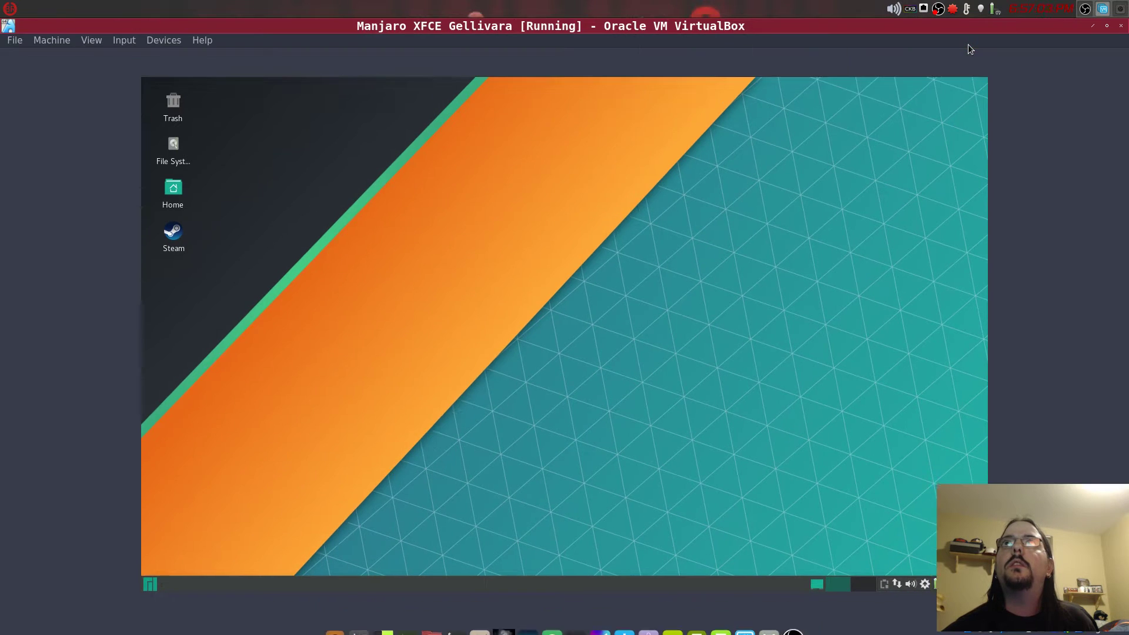
{"action": "left_click", "coordinate": [972, 42]}
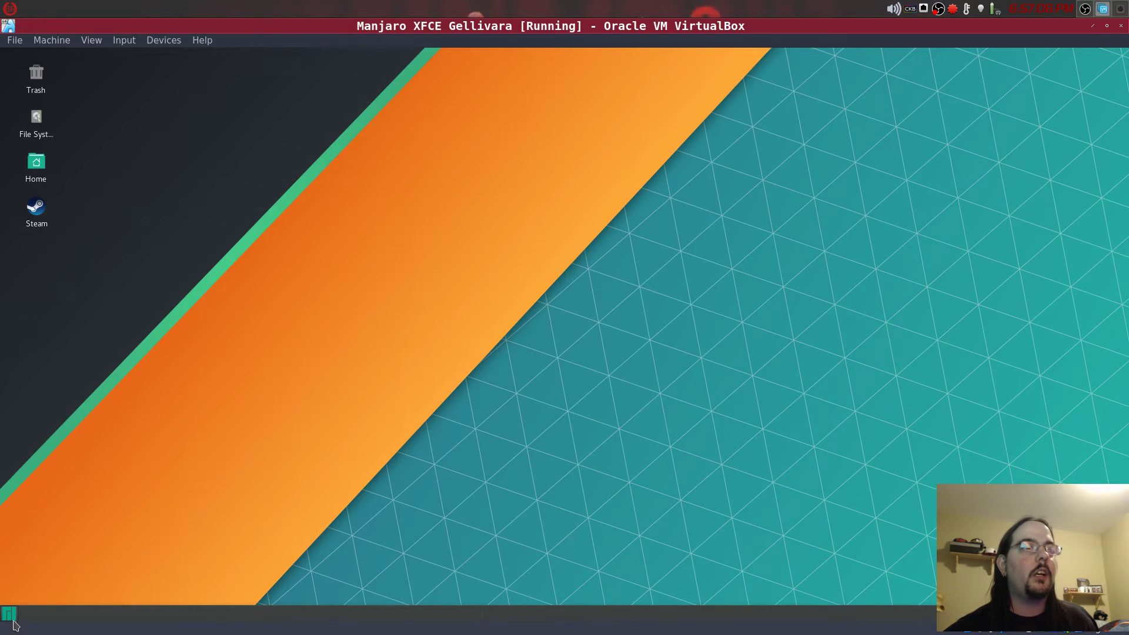
{"action": "left_click", "coordinate": [9, 614]}
{"action": "left_click", "coordinate": [37, 473]}
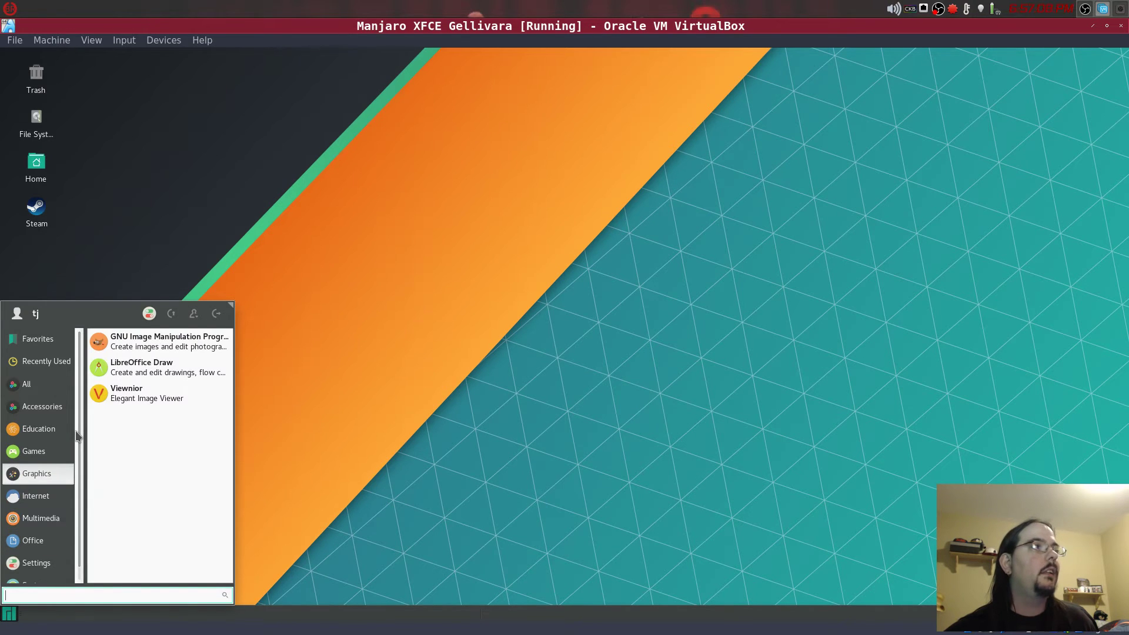
{"action": "left_click", "coordinate": [27, 384]}
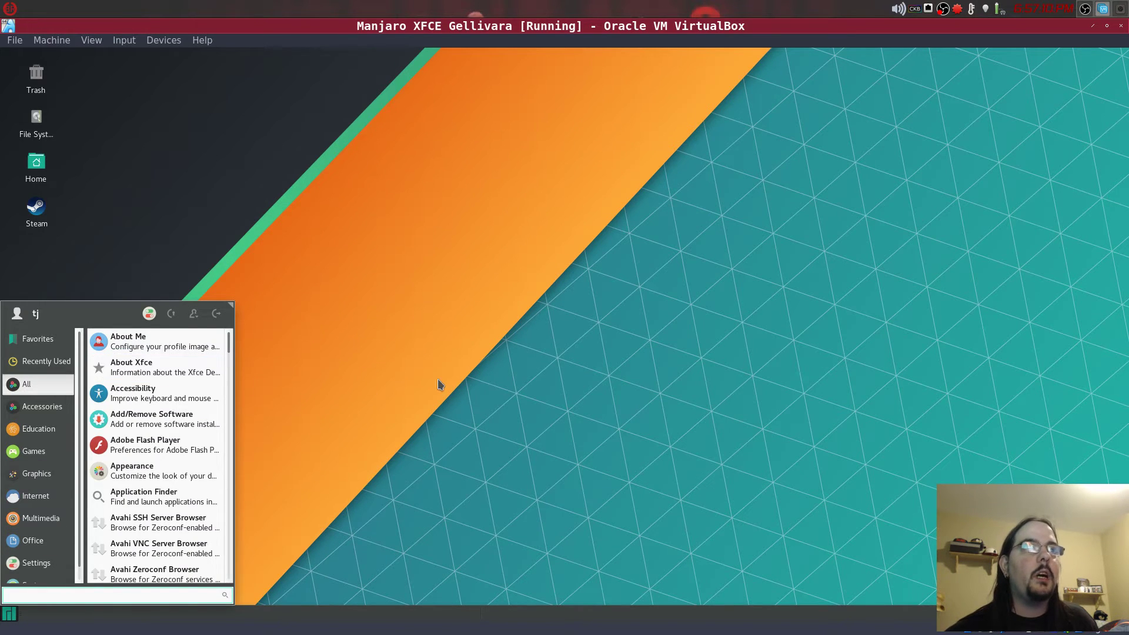
{"action": "left_click", "coordinate": [354, 399]}
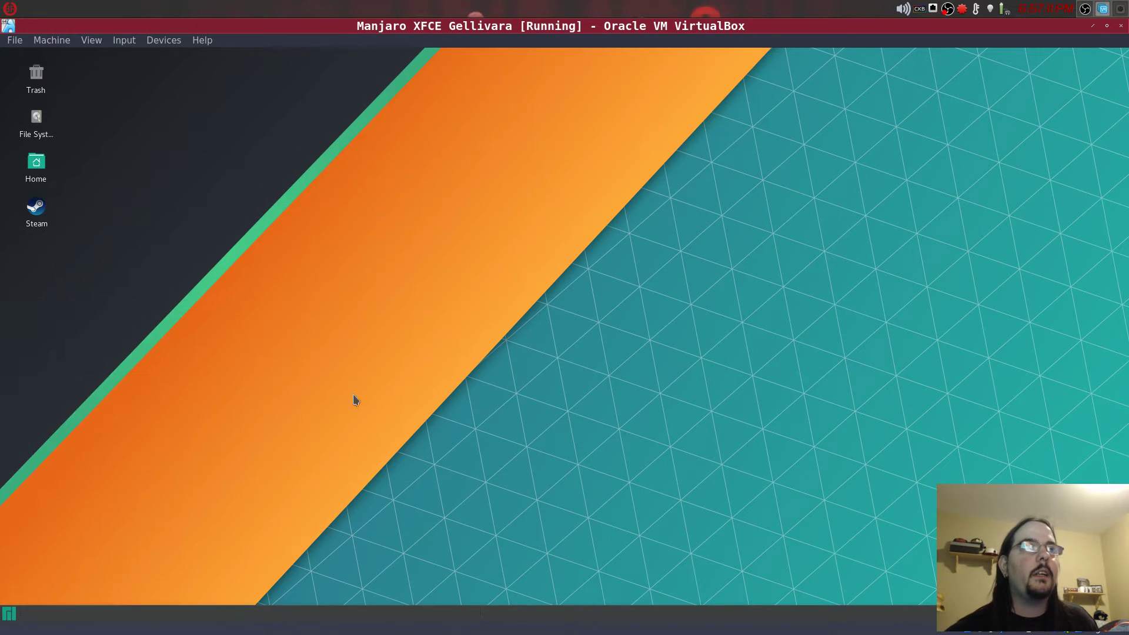
{"action": "left_click", "coordinate": [18, 615]}
{"action": "left_click", "coordinate": [476, 382]}
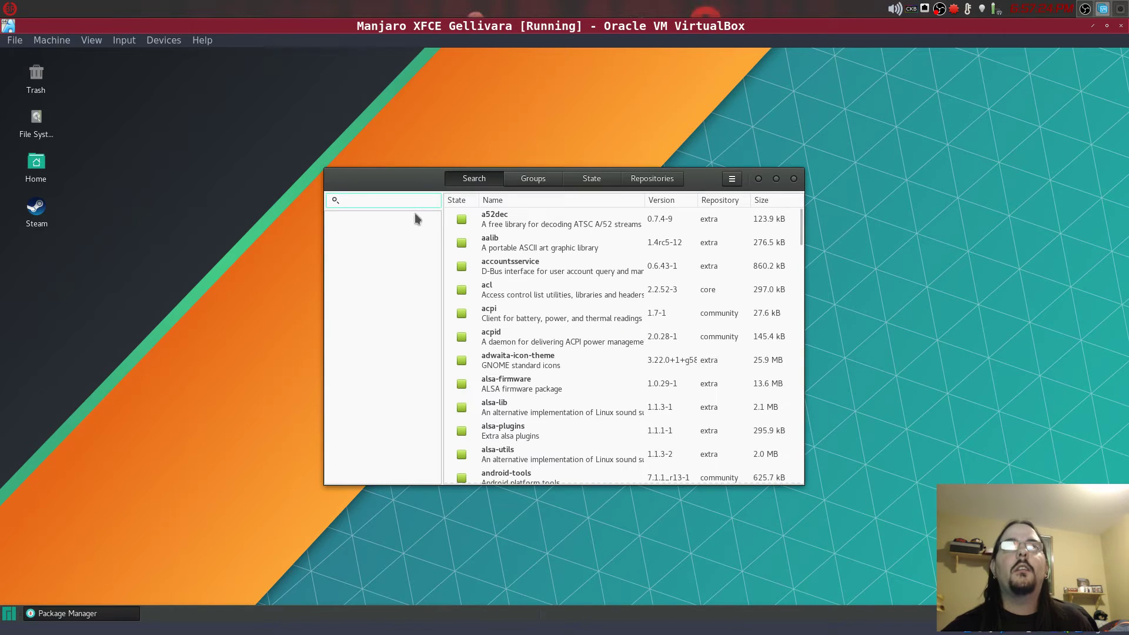
{"action": "type", "text": "playon"}
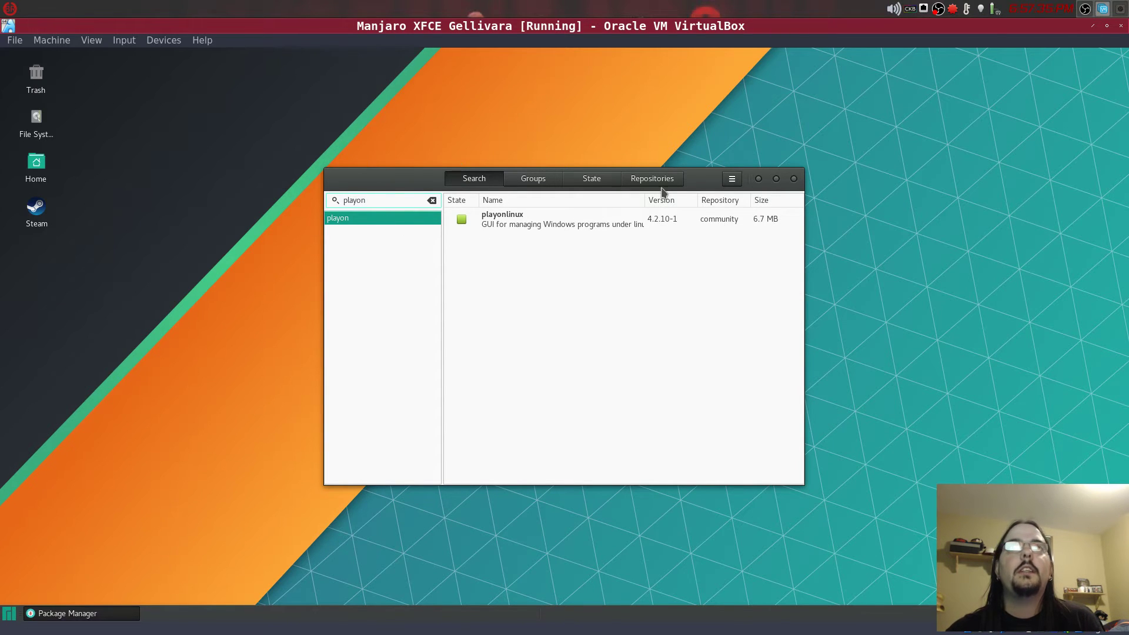
{"action": "left_click", "coordinate": [793, 180]}
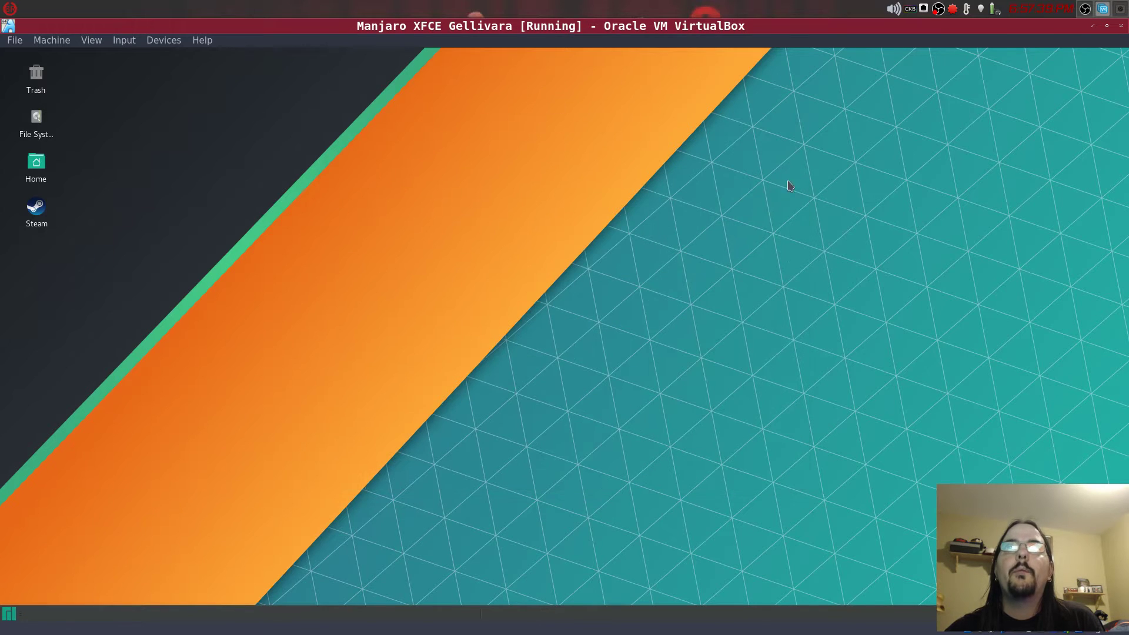
- Launch PlayOnLinux from the Whisker menu's Games category and position its window
{"action": "left_click", "coordinate": [9, 615]}
{"action": "mouse_move", "coordinate": [37, 439]}
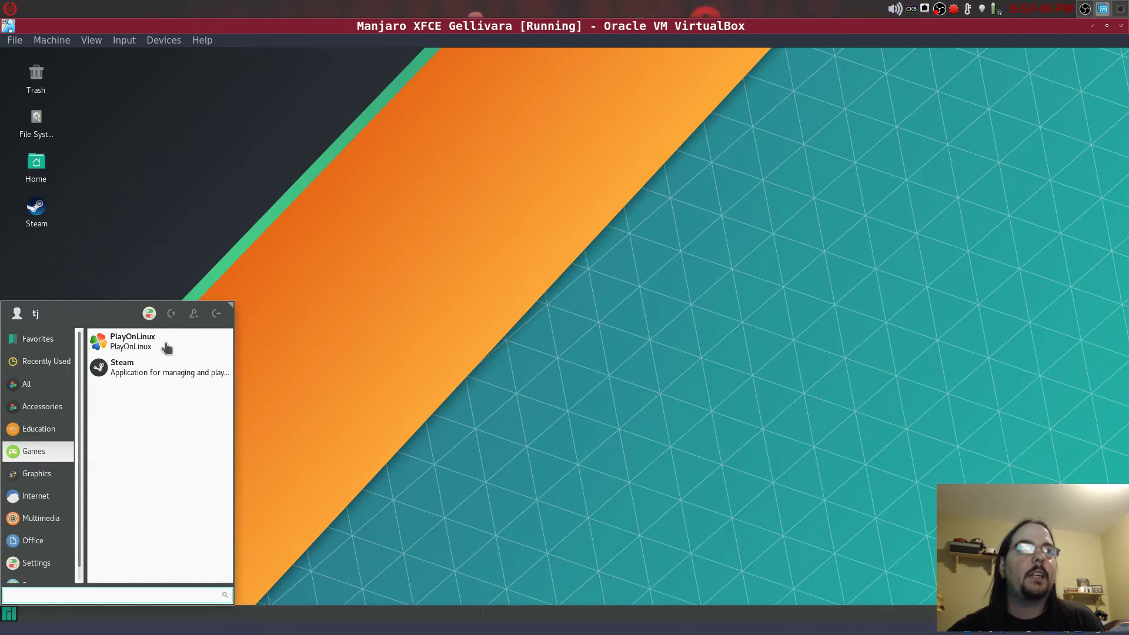
{"action": "left_click", "coordinate": [139, 343]}
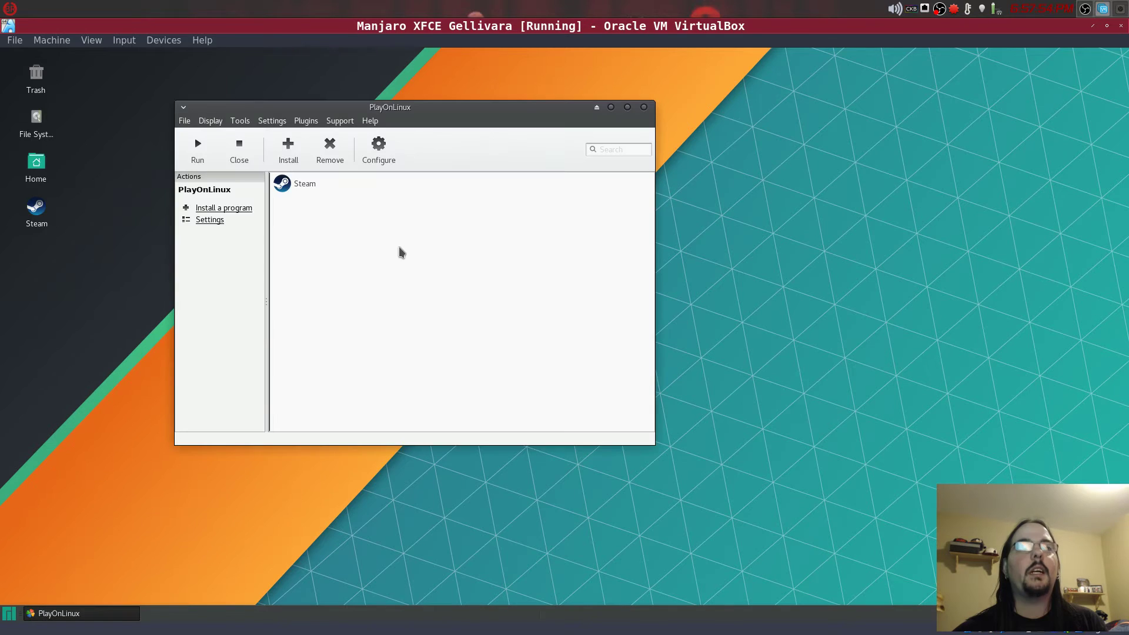
{"action": "left_click_drag", "start_coordinate": [210, 108], "coordinate": [252, 136]}
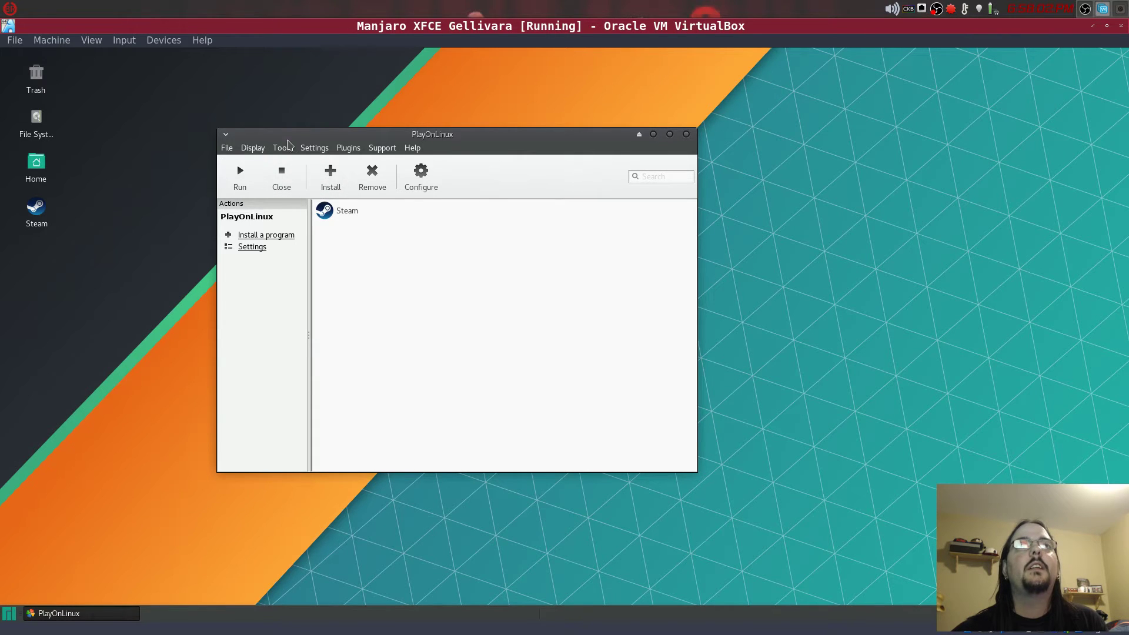
- Open Tools > Manage Wine versions and check the amd64 tab for 2.3-staging and 2.0-staging
{"action": "left_click", "coordinate": [281, 149]}
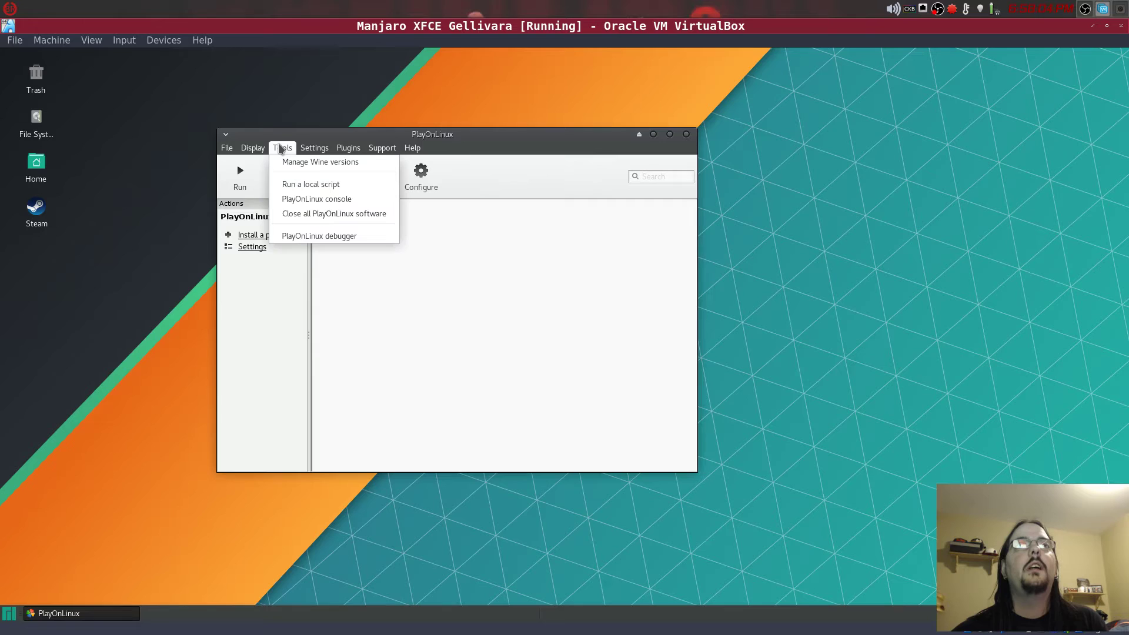
{"action": "left_click", "coordinate": [303, 167]}
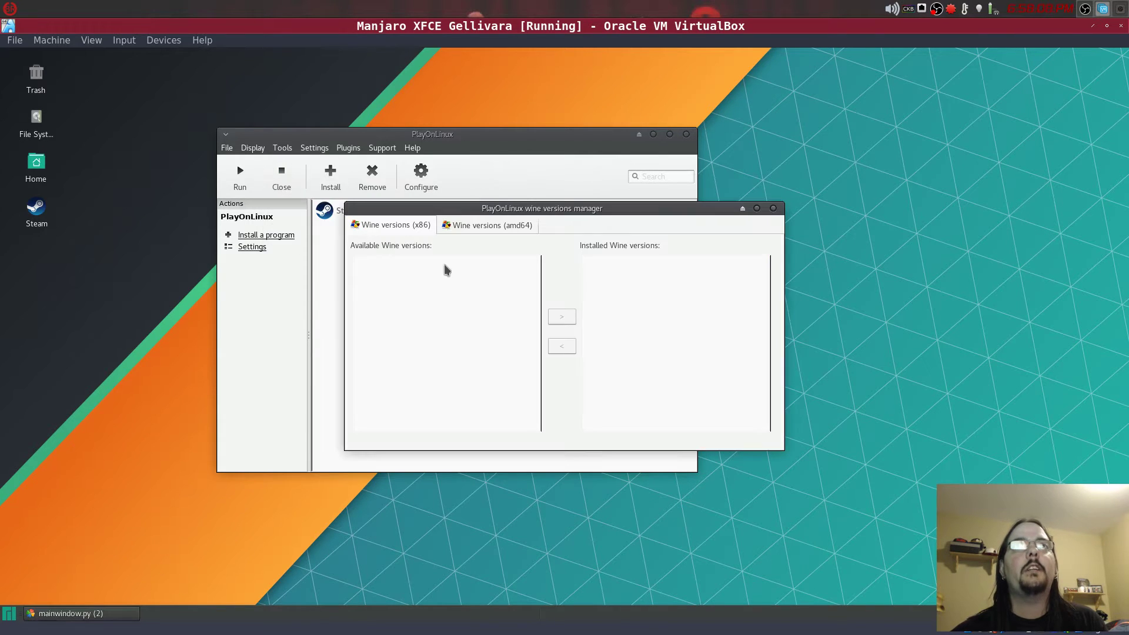
{"action": "left_click_drag", "start_coordinate": [657, 210], "coordinate": [551, 197]}
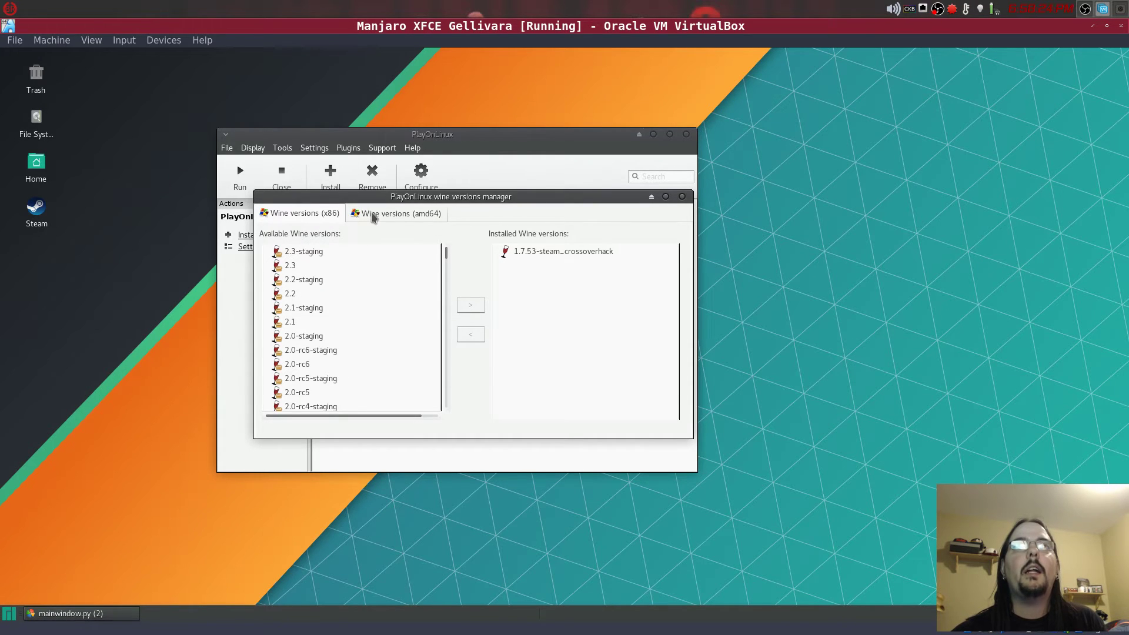
{"action": "left_click", "coordinate": [372, 215]}
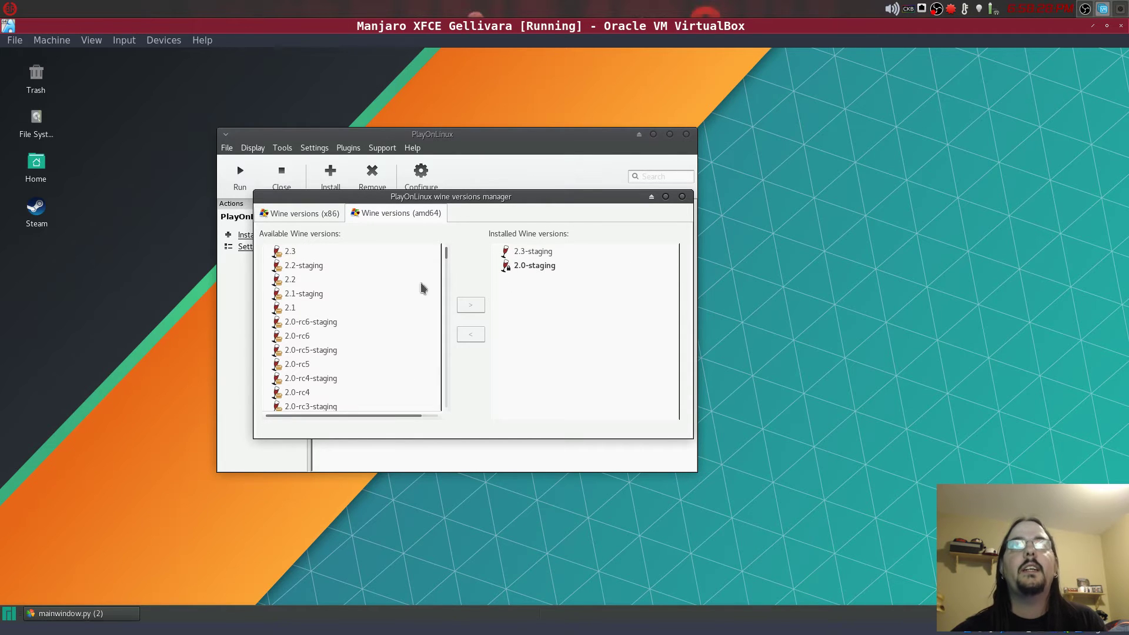
{"action": "scroll", "coordinate": [321, 299], "scroll_direction": "down", "scroll_amount": 2}
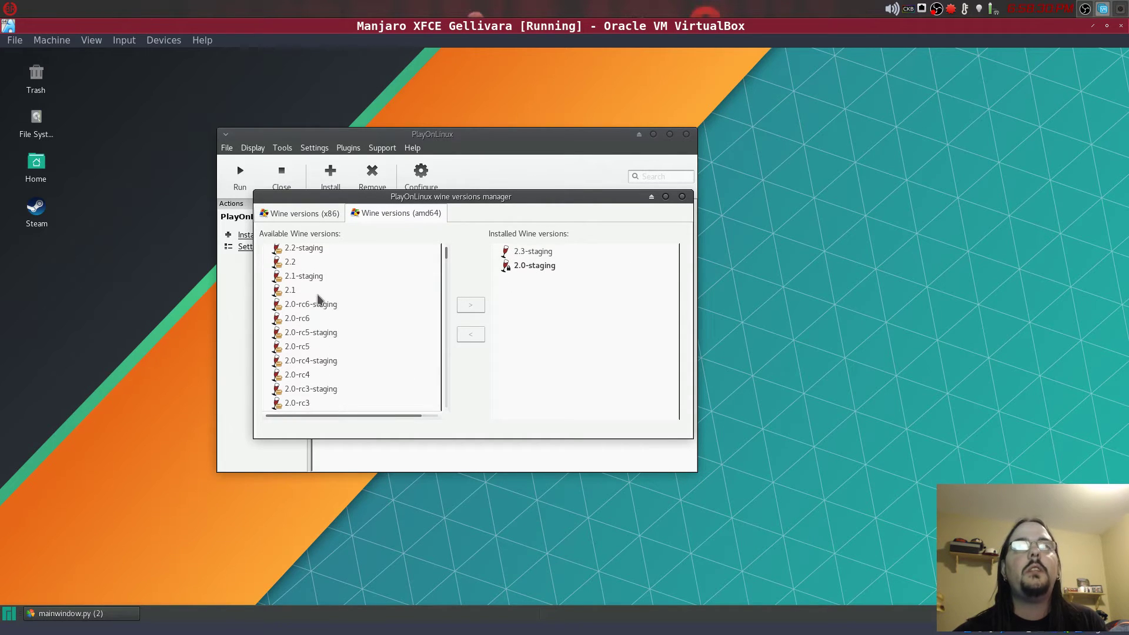
{"action": "scroll", "coordinate": [318, 300], "scroll_direction": "up", "scroll_amount": 2}
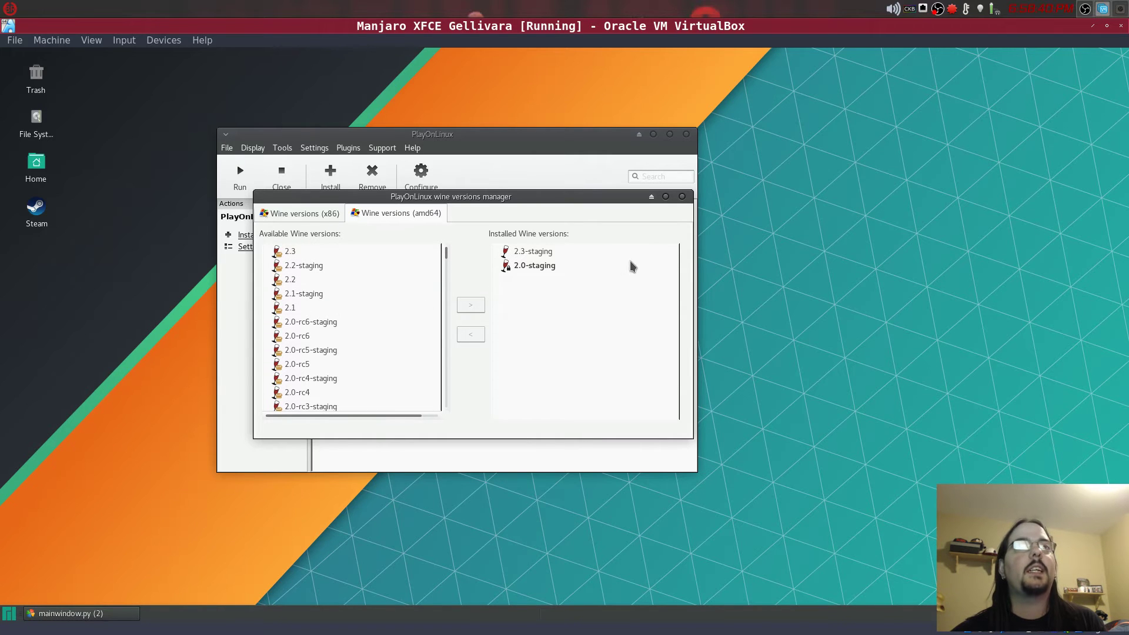
{"action": "left_click", "coordinate": [549, 274]}
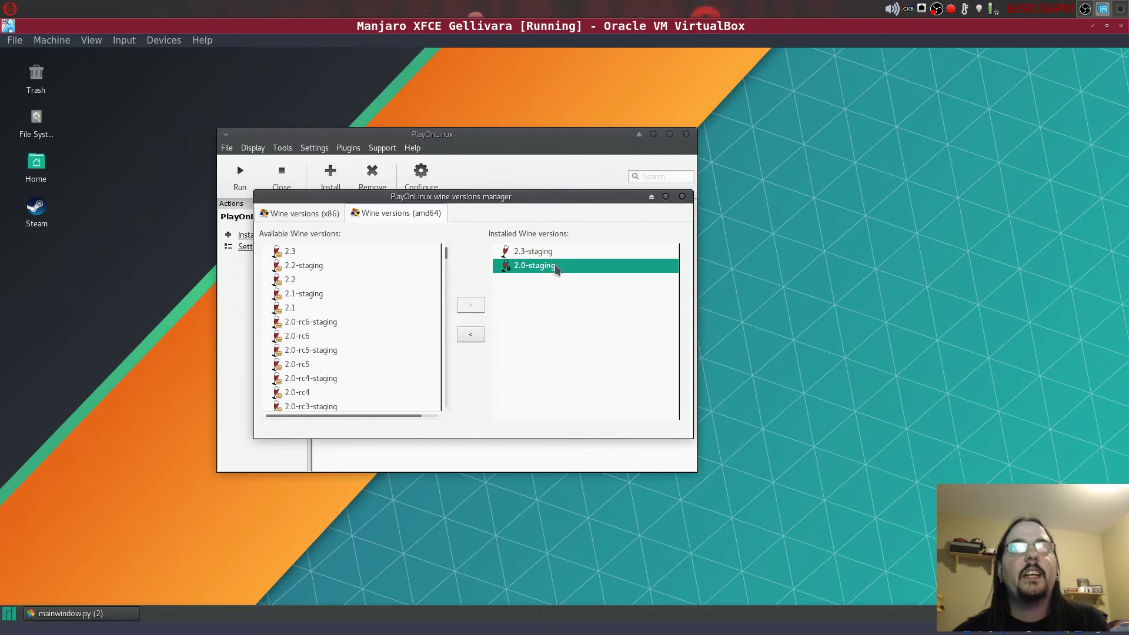
{"action": "left_click", "coordinate": [549, 253]}
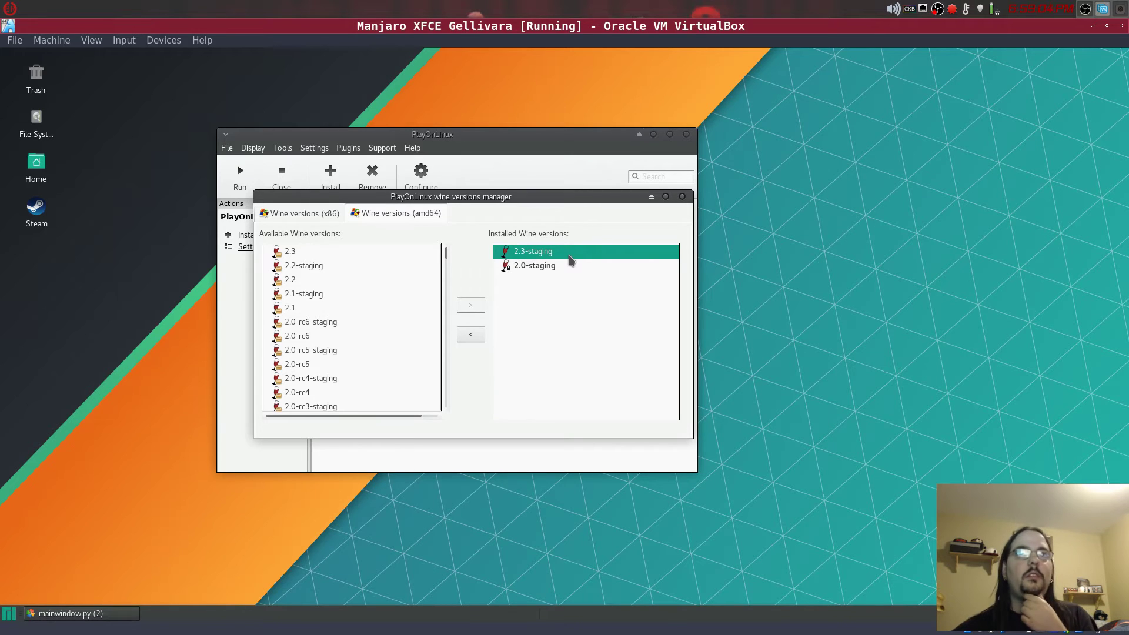
{"action": "left_click", "coordinate": [535, 268]}
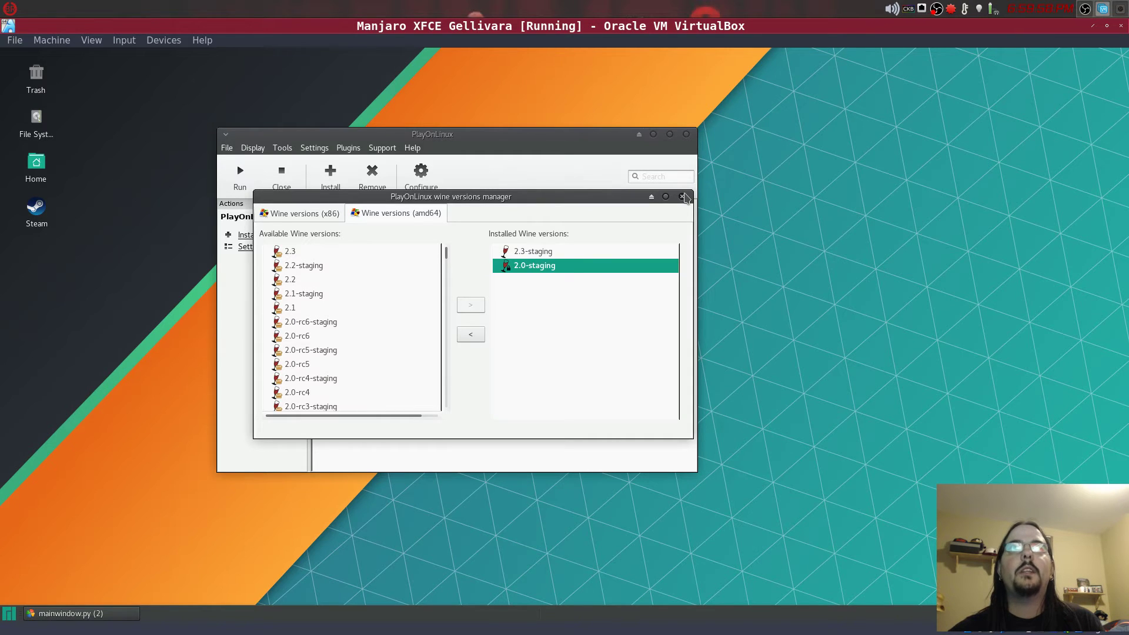
- Close the Wine versions manager and start a new virtual drive from the Configure window
{"action": "left_click", "coordinate": [683, 197]}
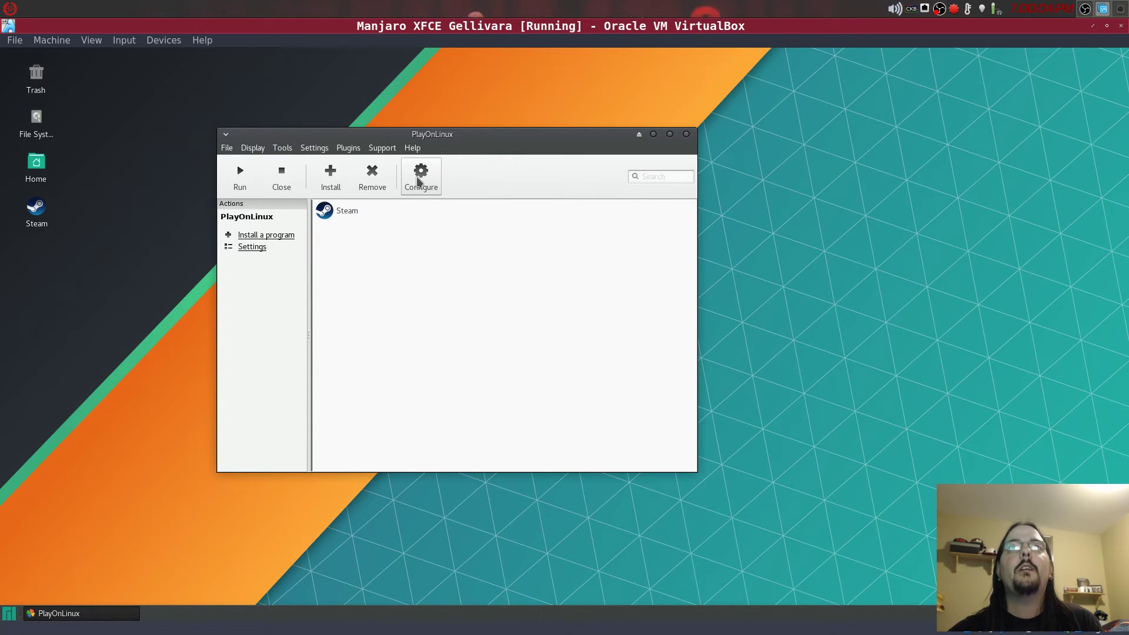
{"action": "left_click", "coordinate": [417, 181]}
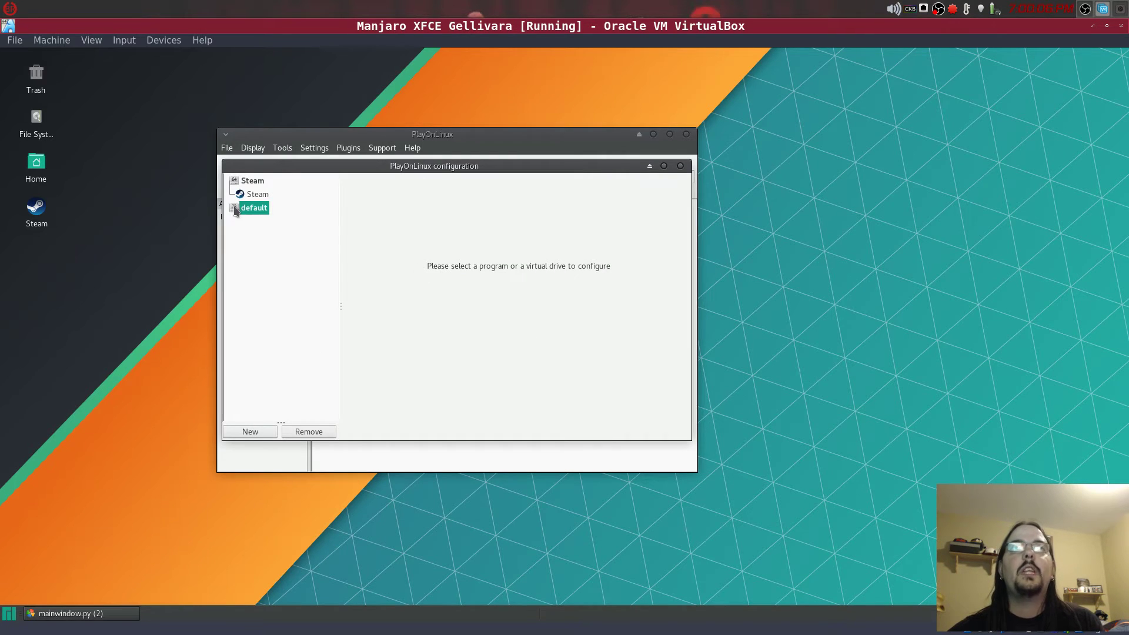
{"action": "left_click", "coordinate": [251, 433]}
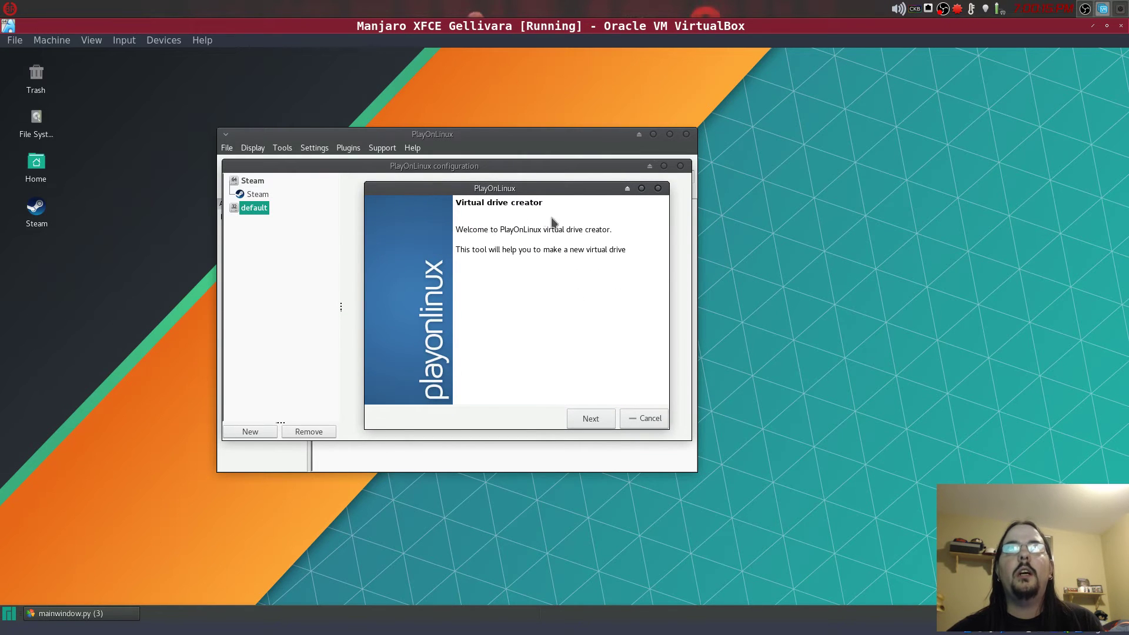
- Pick a 64-bit Windows installation, view the Wine version list, then cancel the wizard
{"action": "left_click", "coordinate": [591, 419]}
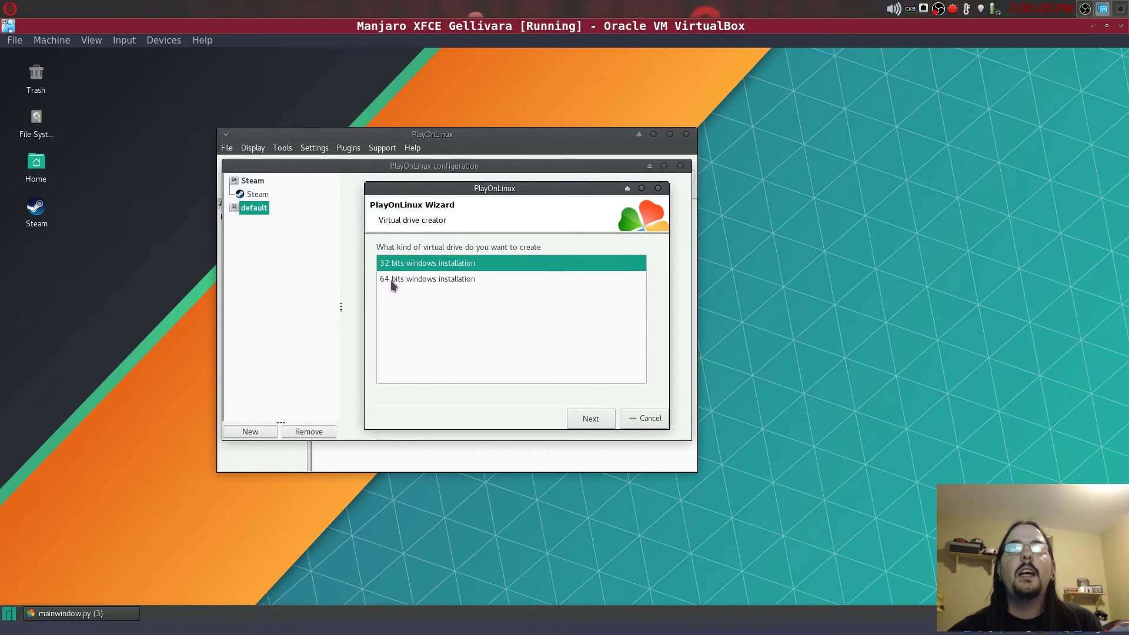
{"action": "left_click", "coordinate": [392, 285]}
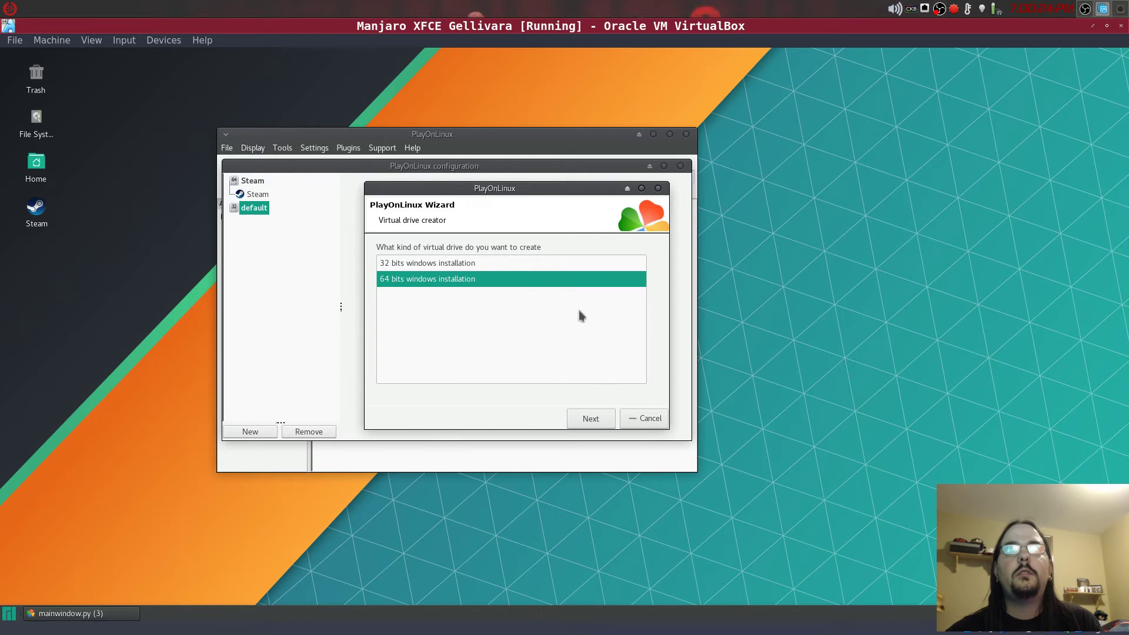
{"action": "left_click", "coordinate": [573, 416]}
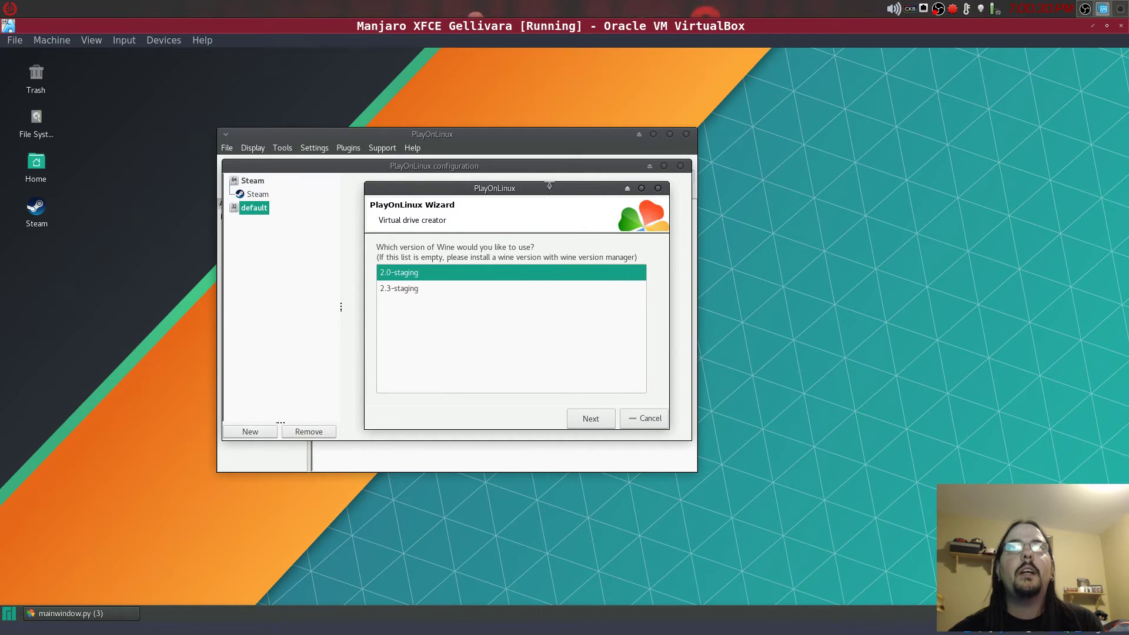
{"action": "left_click_drag", "start_coordinate": [554, 187], "coordinate": [539, 186]}
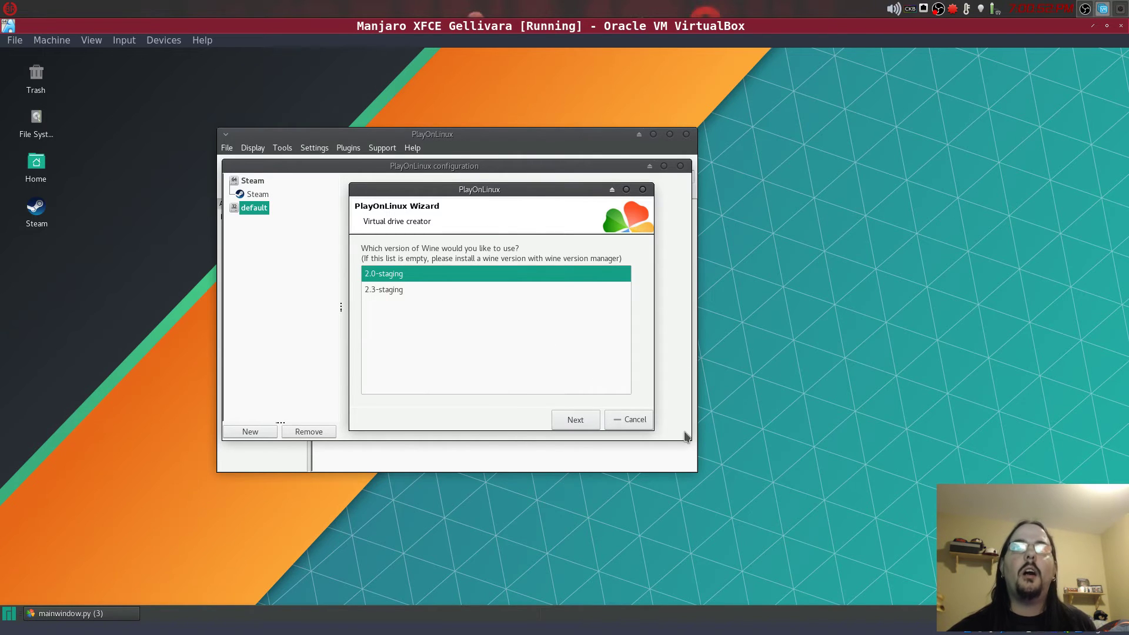
{"action": "left_click", "coordinate": [628, 419]}
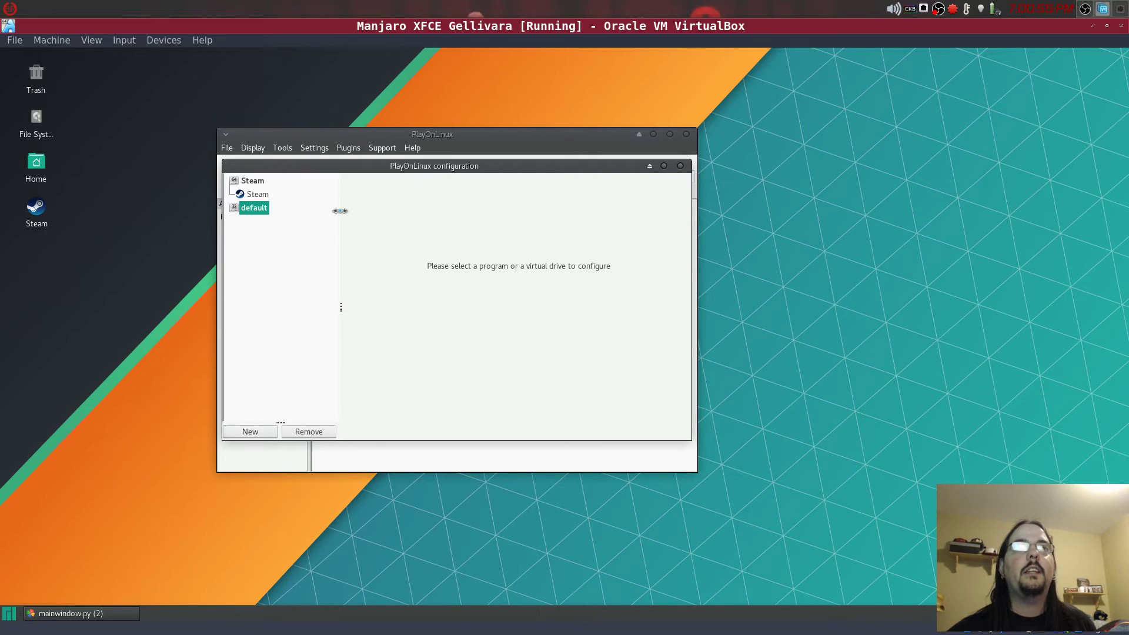
- Select Steam under its drive, go to Install components, and choose the steam component
{"action": "left_click", "coordinate": [262, 196]}
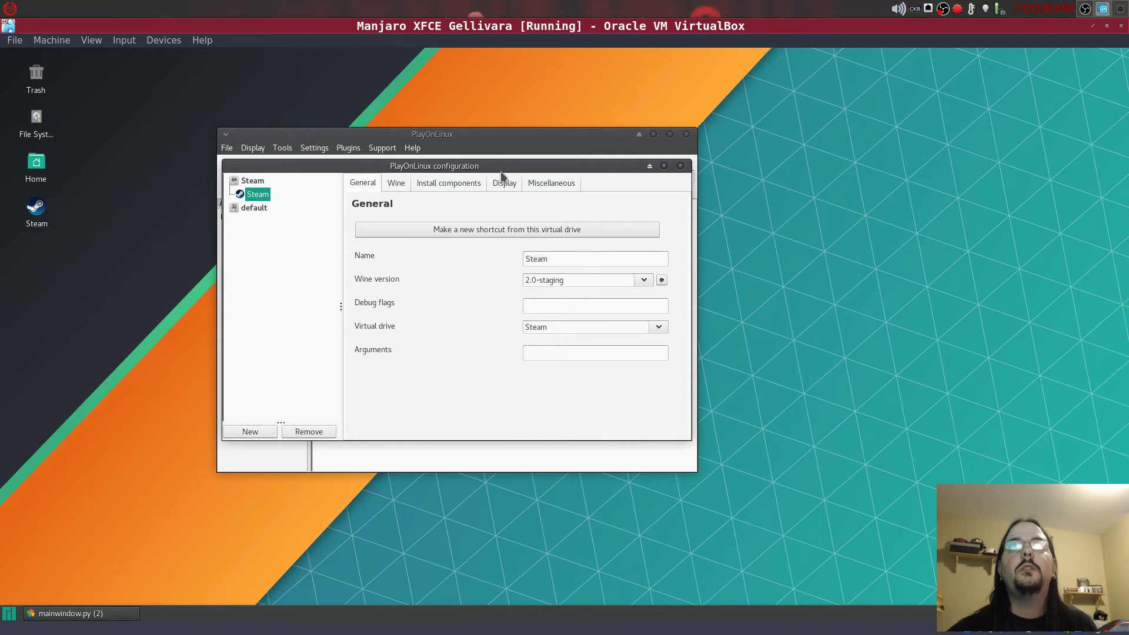
{"action": "left_click", "coordinate": [444, 179]}
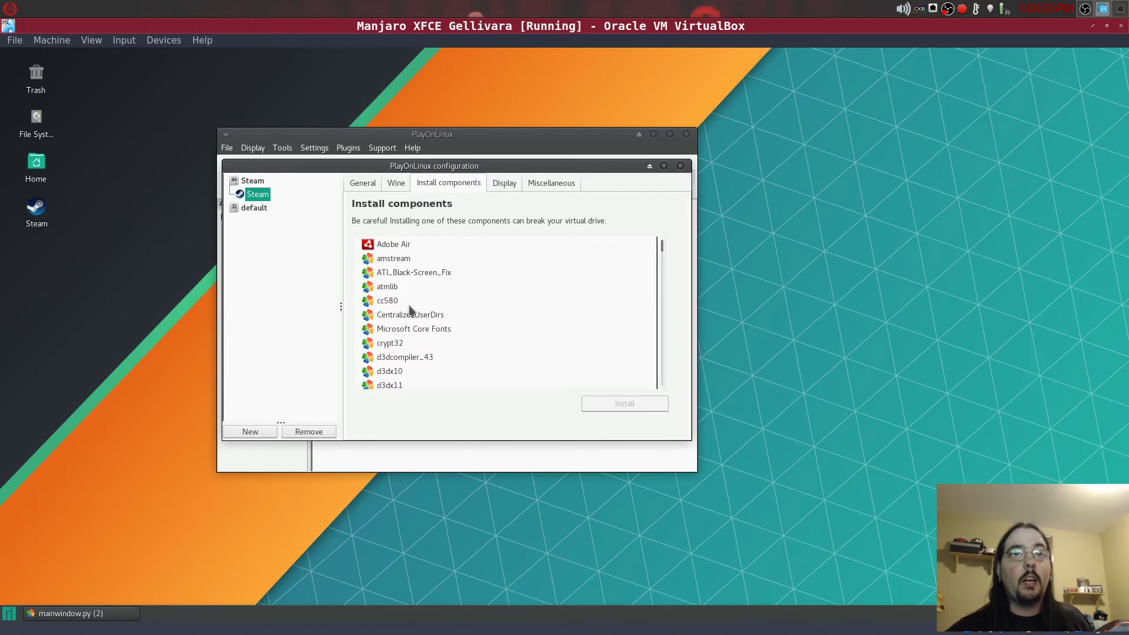
{"action": "scroll", "coordinate": [414, 314], "scroll_direction": "down", "scroll_amount": 12}
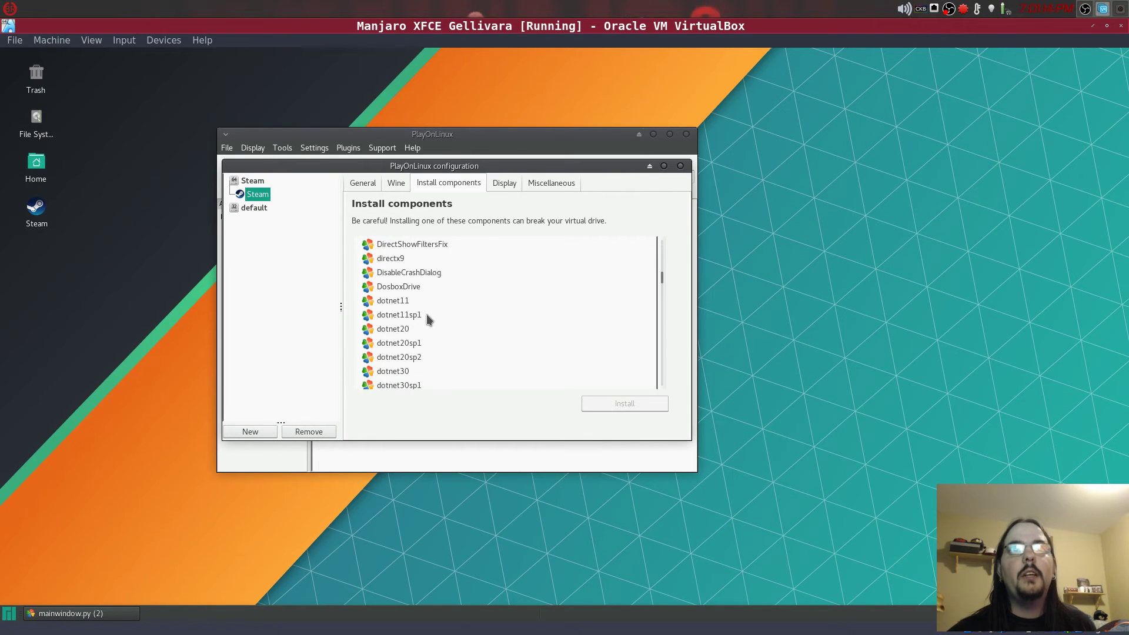
{"action": "scroll", "coordinate": [427, 318], "scroll_direction": "down", "scroll_amount": 12}
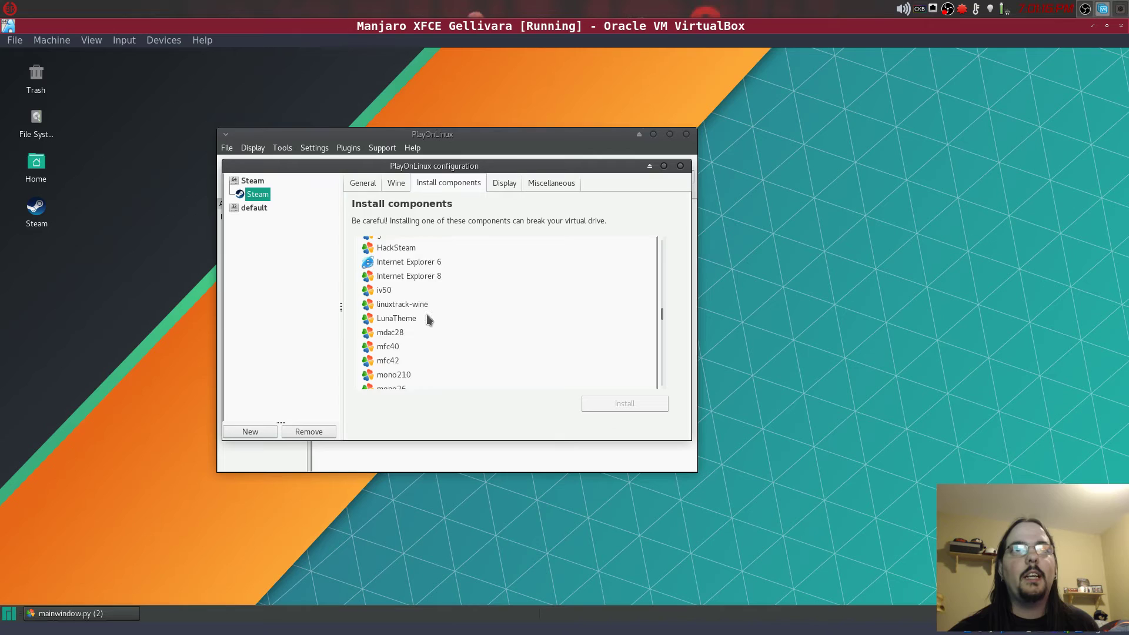
{"action": "scroll", "coordinate": [428, 318], "scroll_direction": "down", "scroll_amount": 12}
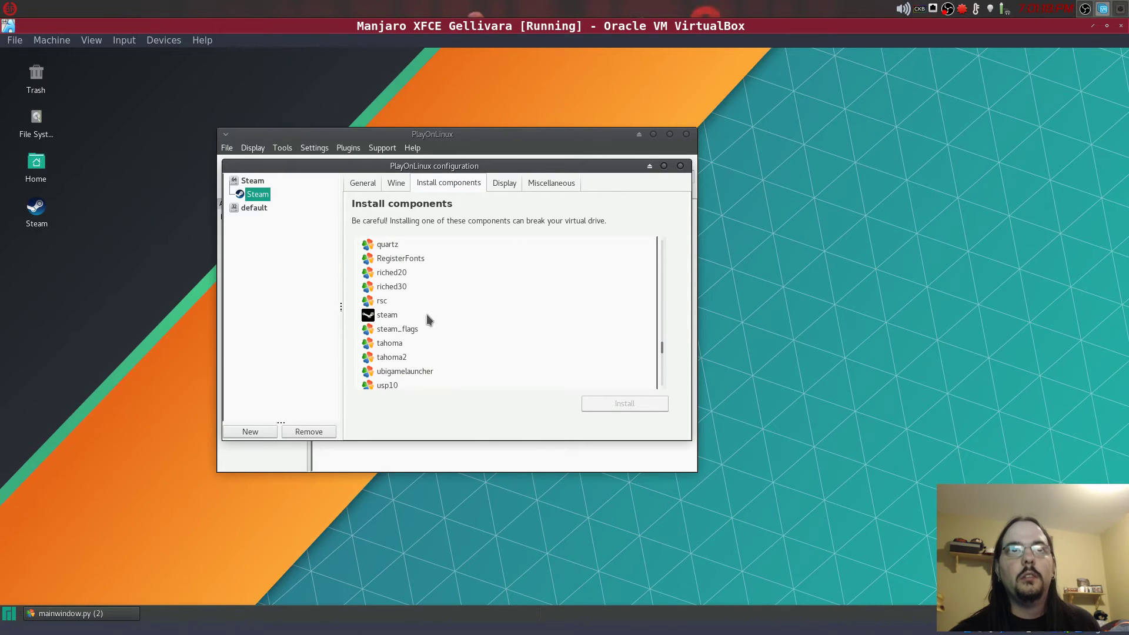
{"action": "left_click", "coordinate": [413, 317]}
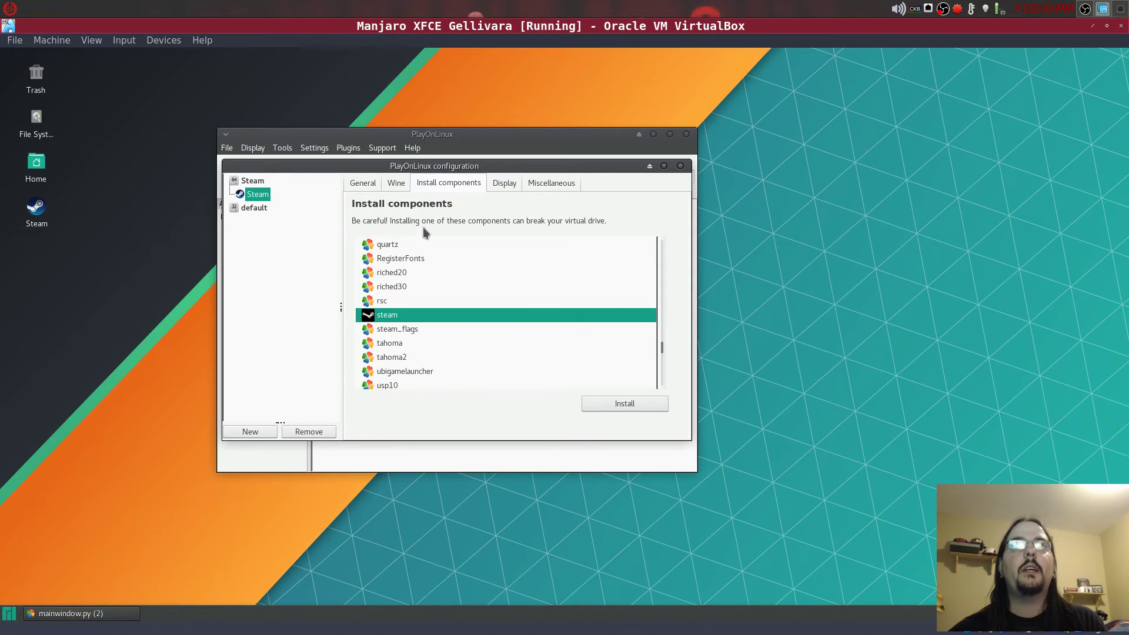
- From the General tab, start 'Make a new shortcut from this virtual drive' for the Steam drive
{"action": "left_click", "coordinate": [363, 183]}
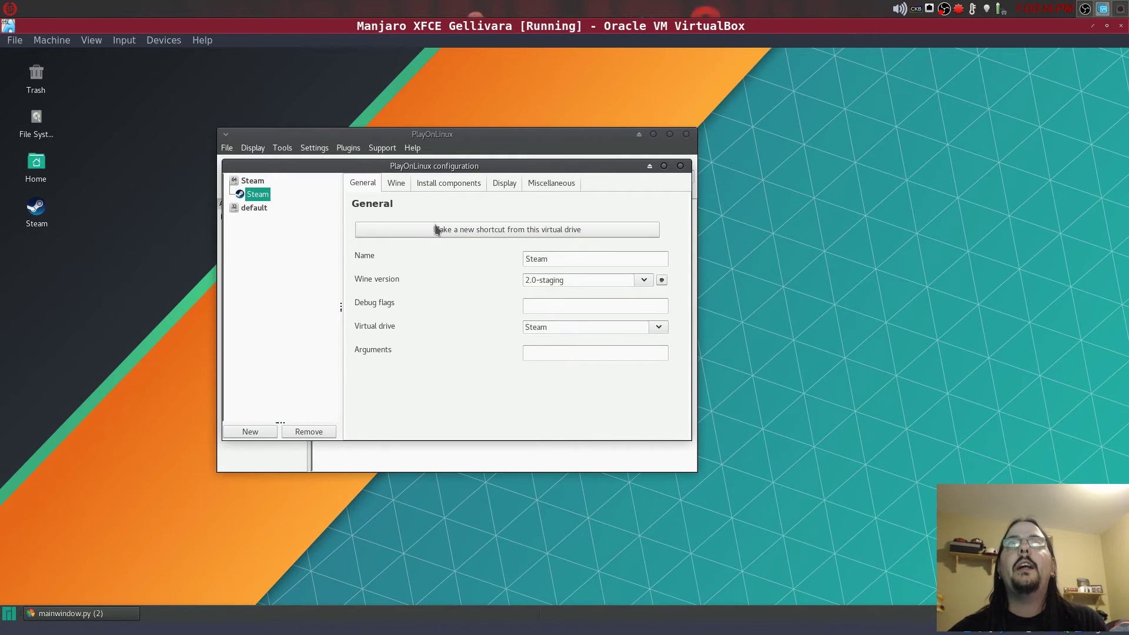
{"action": "left_click", "coordinate": [485, 230]}
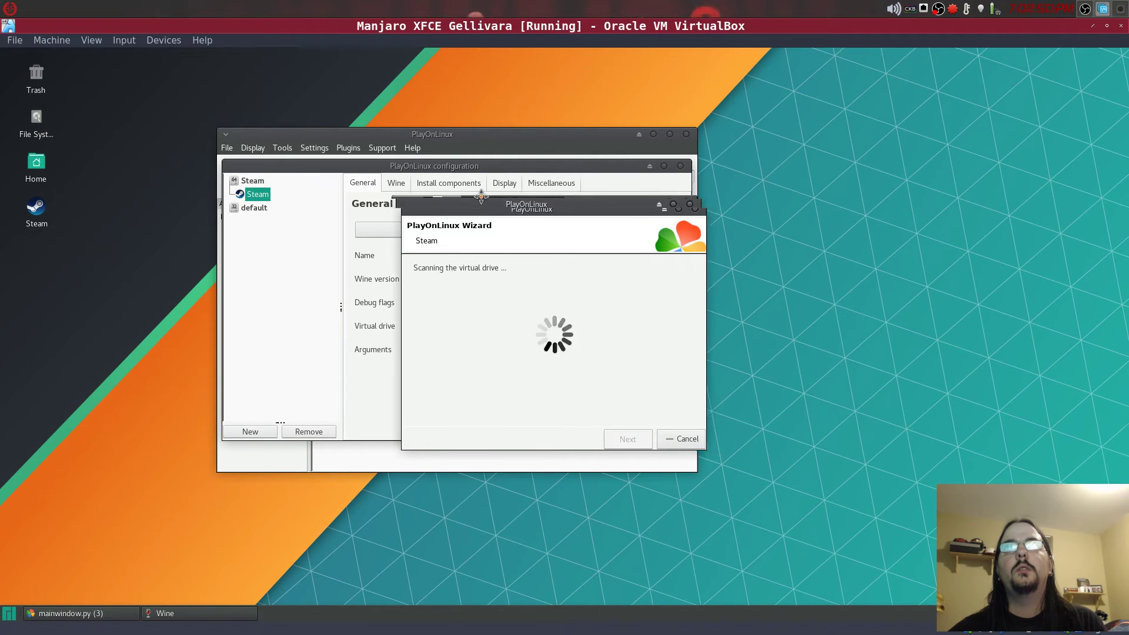
{"action": "left_click_drag", "start_coordinate": [506, 211], "coordinate": [462, 189]}
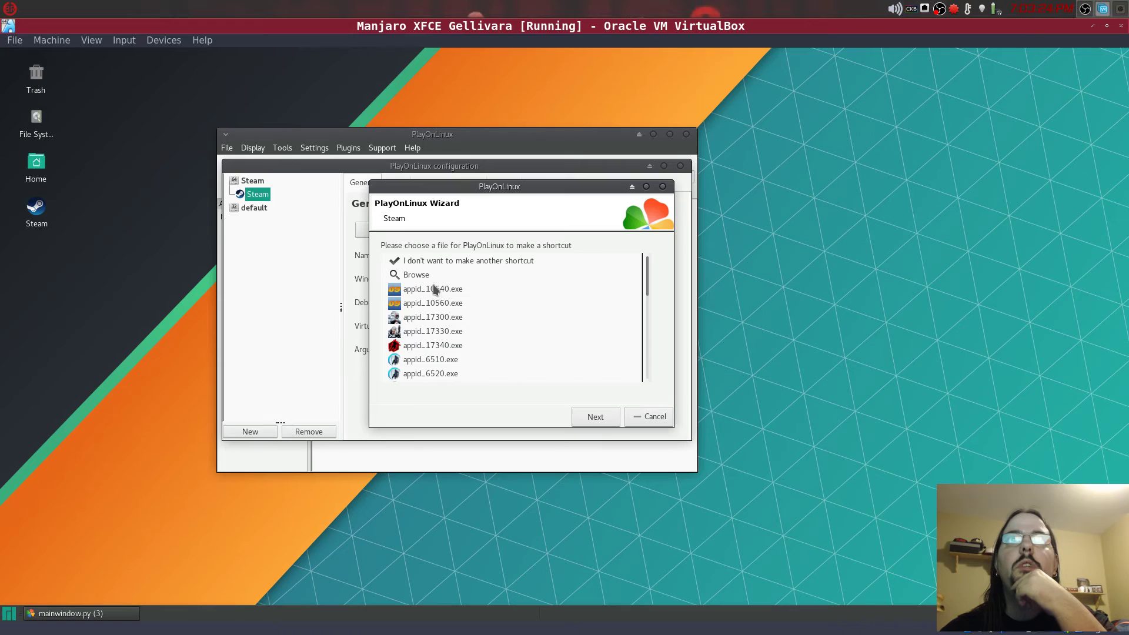
- Browse the scanned executables, then cancel the shortcut wizard without making a shortcut
{"action": "scroll", "coordinate": [456, 304], "scroll_direction": "down", "scroll_amount": 3}
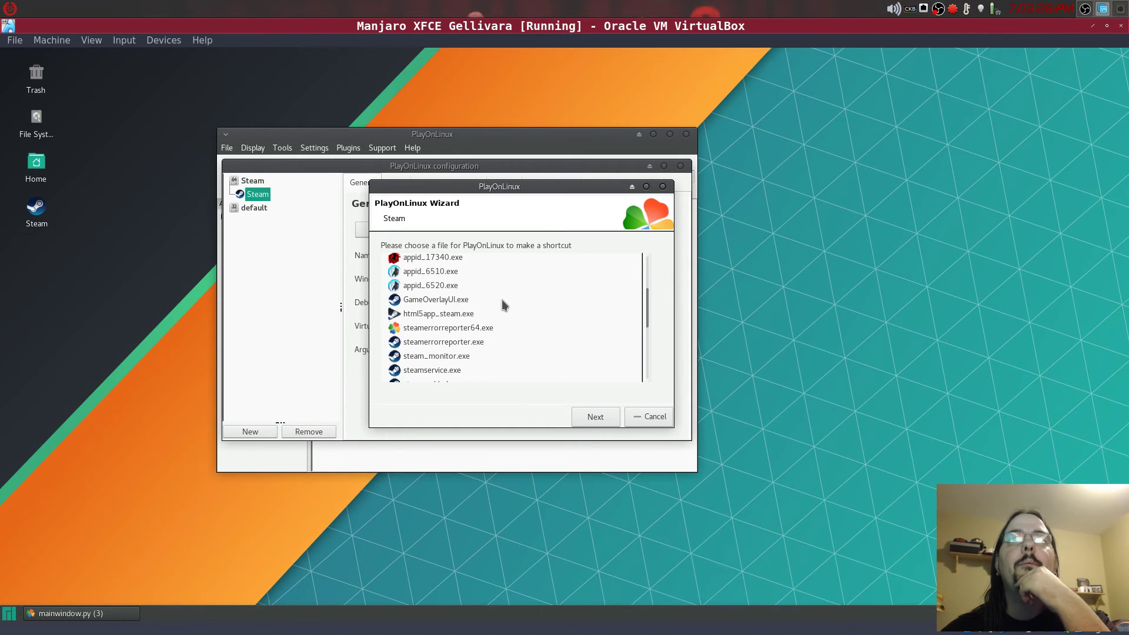
{"action": "scroll", "coordinate": [503, 302], "scroll_direction": "up", "scroll_amount": 3}
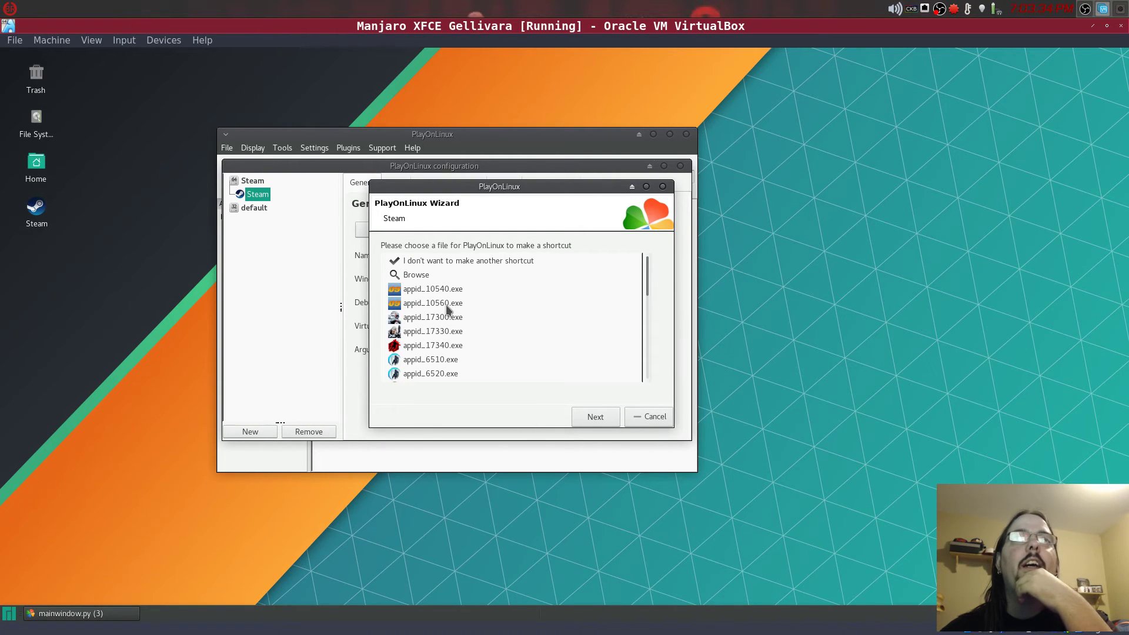
{"action": "scroll", "coordinate": [447, 306], "scroll_direction": "down", "scroll_amount": 3}
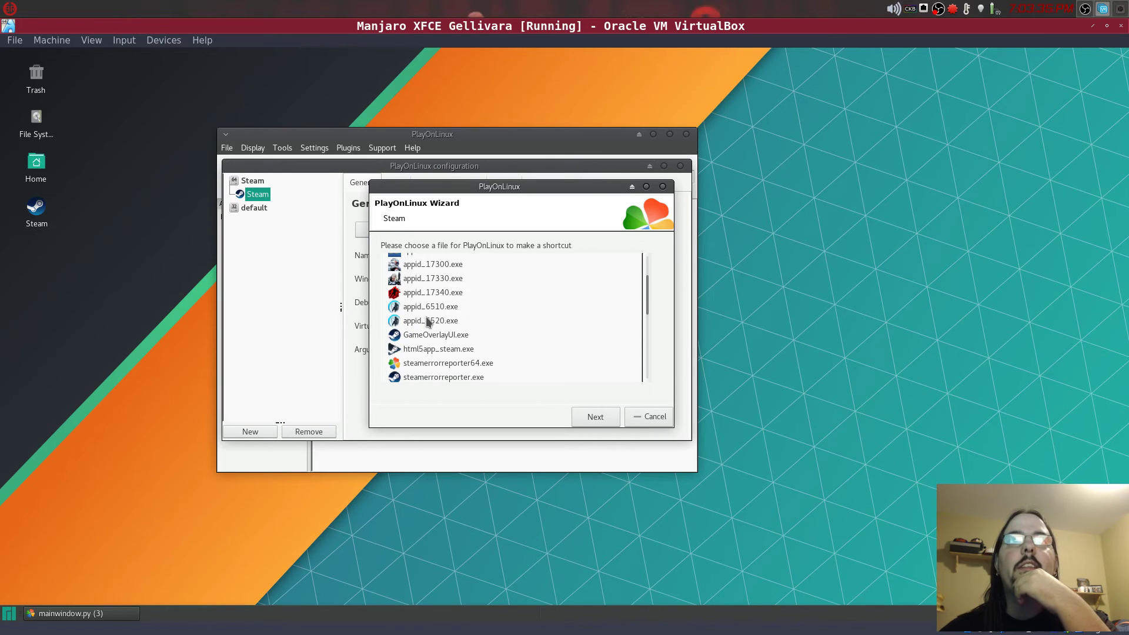
{"action": "scroll", "coordinate": [461, 298], "scroll_direction": "down", "scroll_amount": 1}
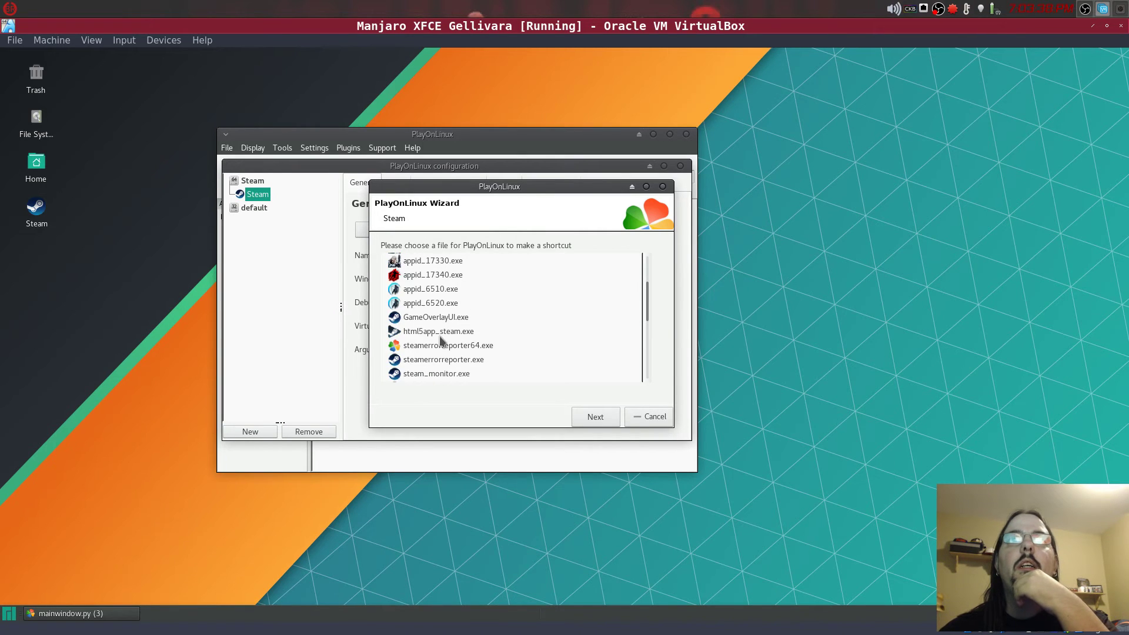
{"action": "scroll", "coordinate": [441, 341], "scroll_direction": "down", "scroll_amount": 3}
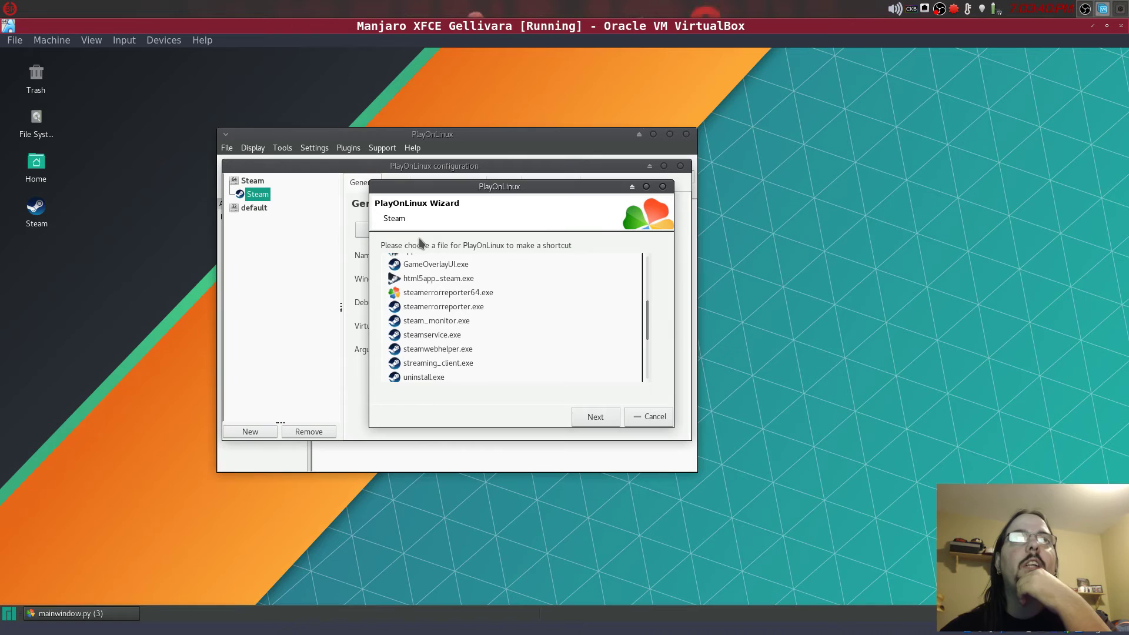
{"action": "scroll", "coordinate": [525, 351], "scroll_direction": "up", "scroll_amount": 10}
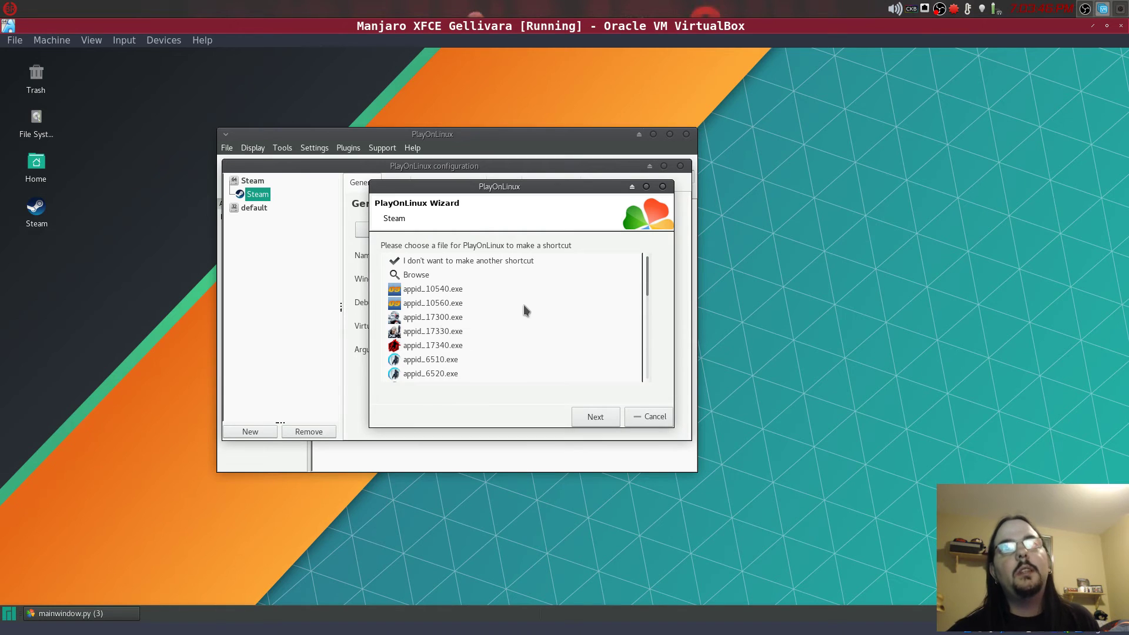
{"action": "scroll", "coordinate": [424, 340], "scroll_direction": "down", "scroll_amount": 10}
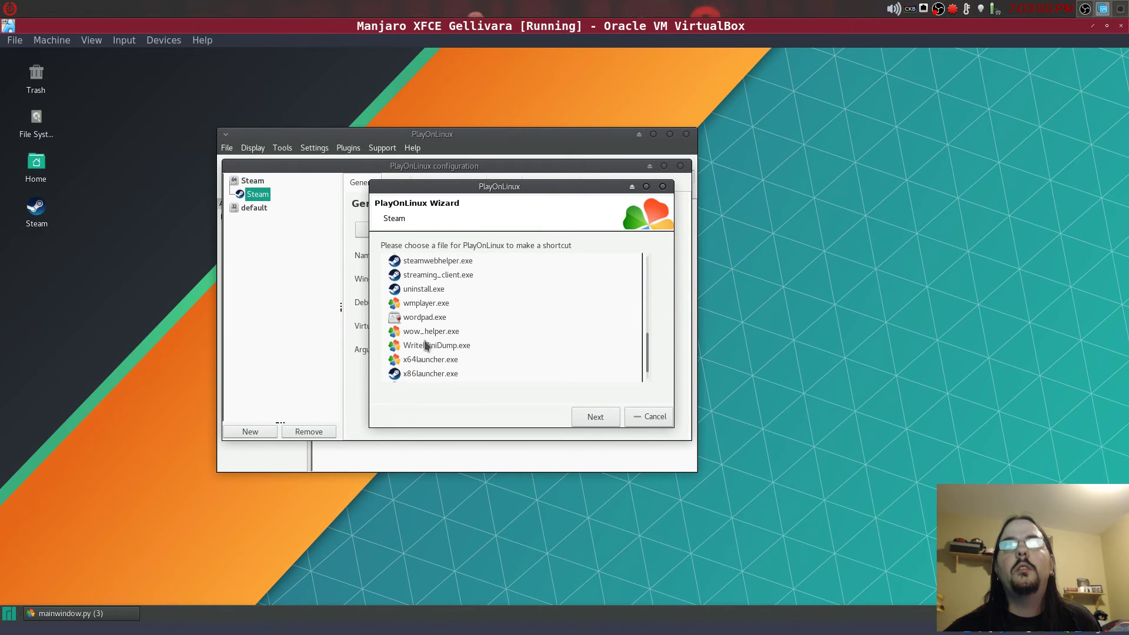
{"action": "scroll", "coordinate": [424, 341], "scroll_direction": "up", "scroll_amount": 10}
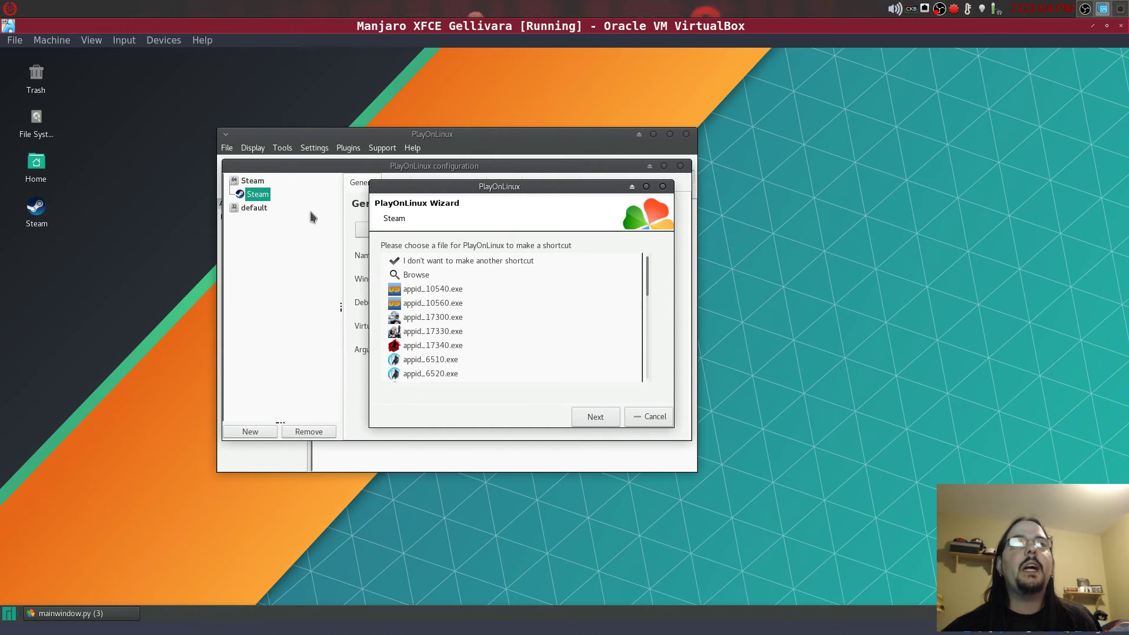
{"action": "left_click_drag", "start_coordinate": [404, 187], "coordinate": [412, 211]}
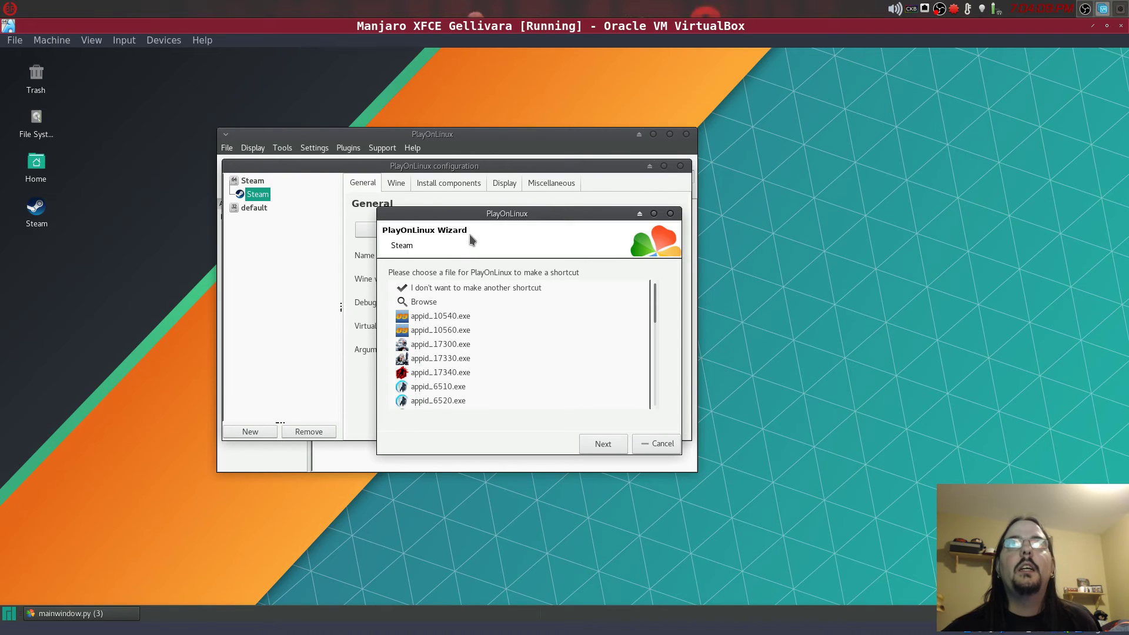
{"action": "left_click_drag", "start_coordinate": [549, 216], "coordinate": [491, 203]}
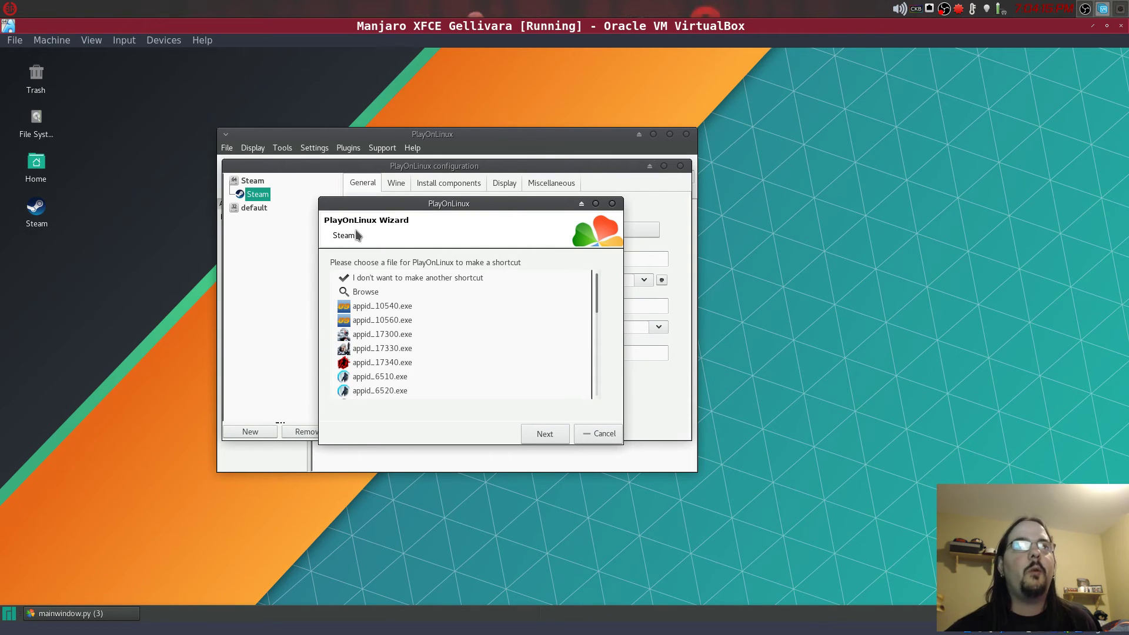
{"action": "left_click", "coordinate": [609, 435]}
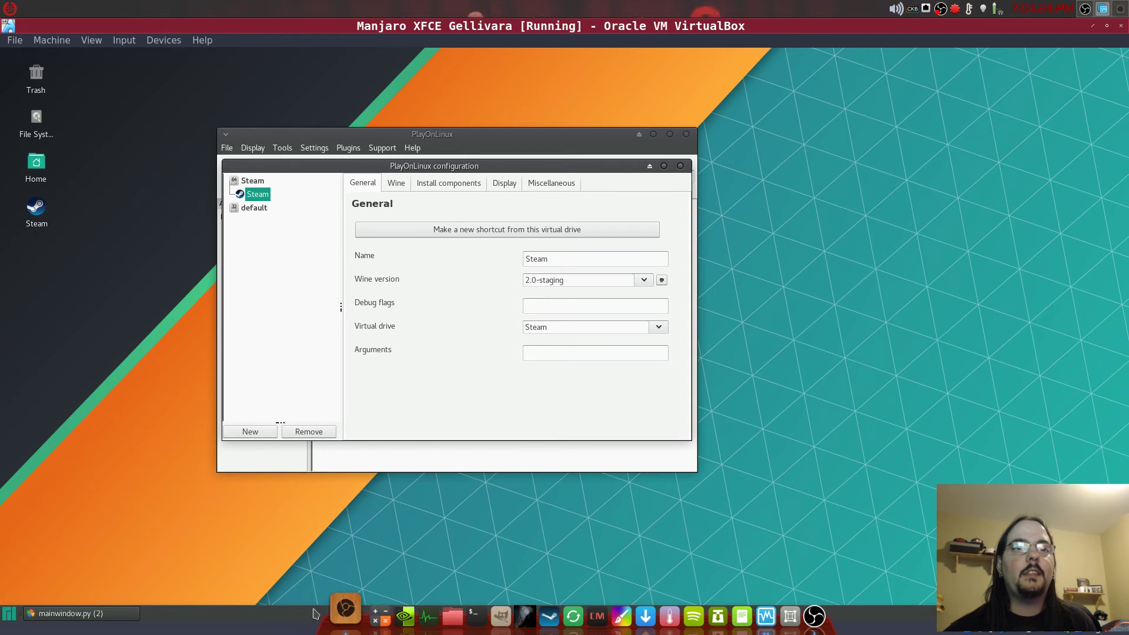
- Bring up Chrome in a new tab and show the full browsing history
{"action": "left_click", "coordinate": [328, 600]}
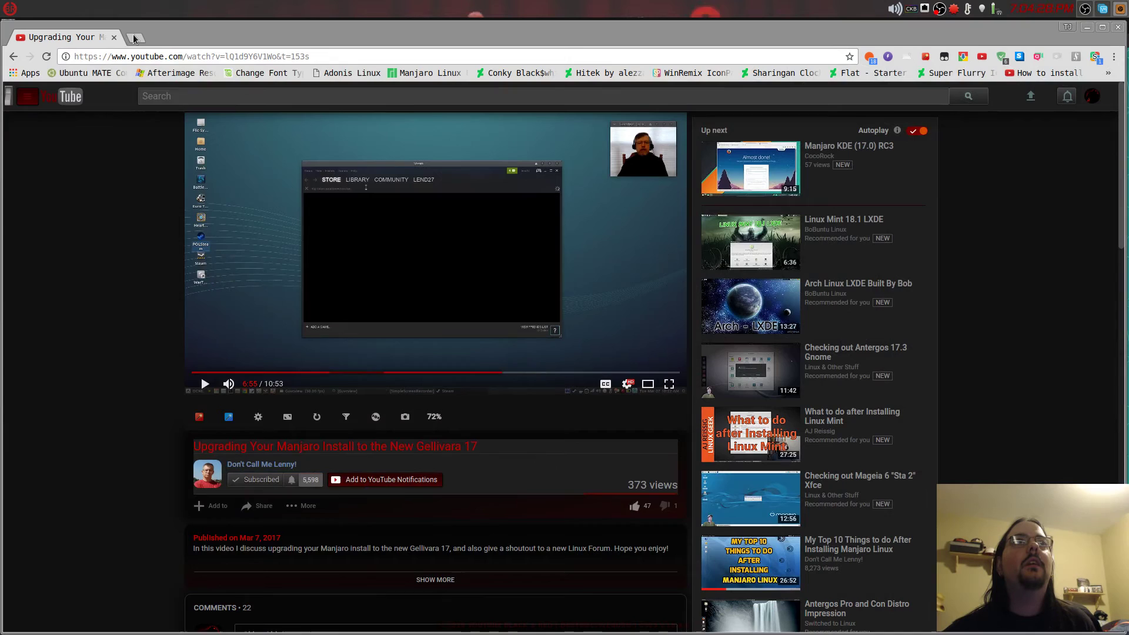
{"action": "left_click", "coordinate": [134, 38]}
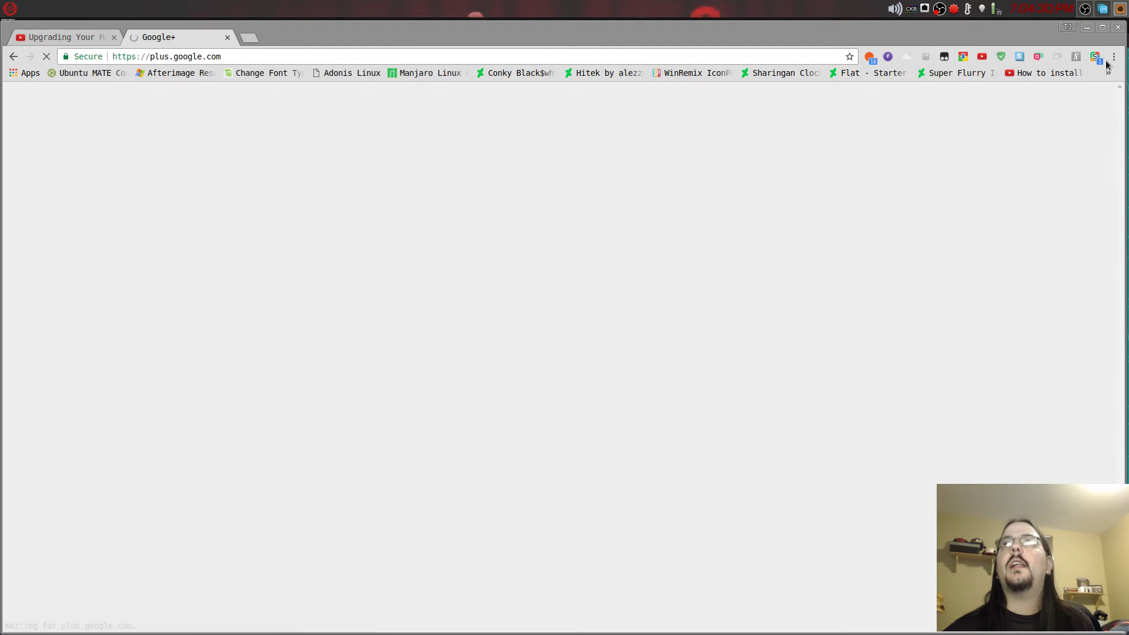
{"action": "left_click", "coordinate": [1114, 56]}
{"action": "mouse_move", "coordinate": [1033, 125]}
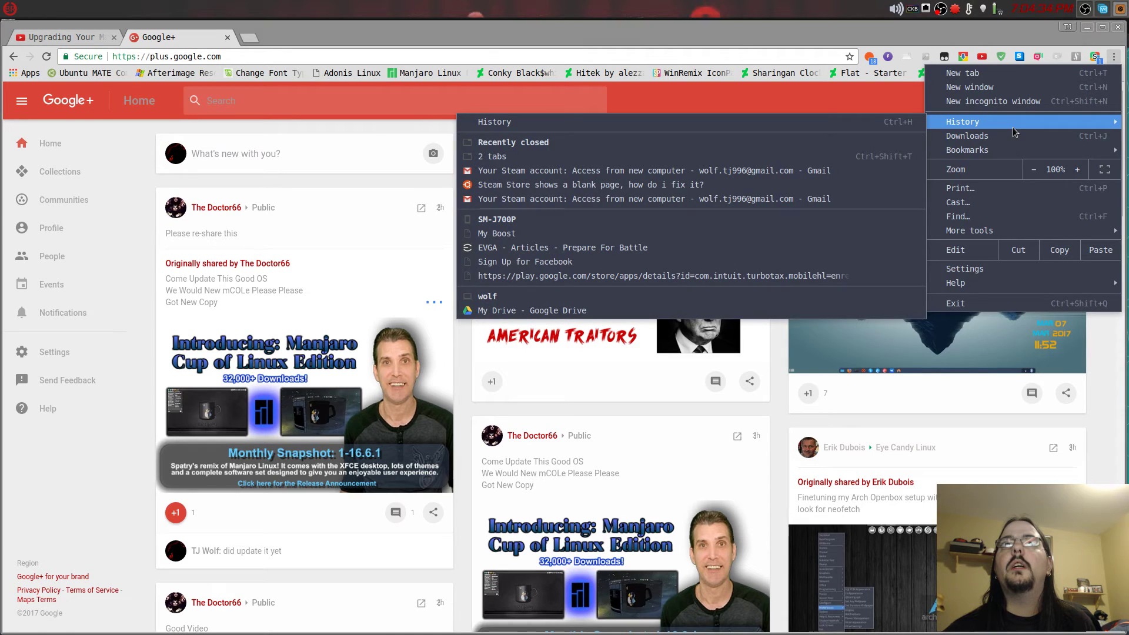
{"action": "left_click", "coordinate": [704, 121]}
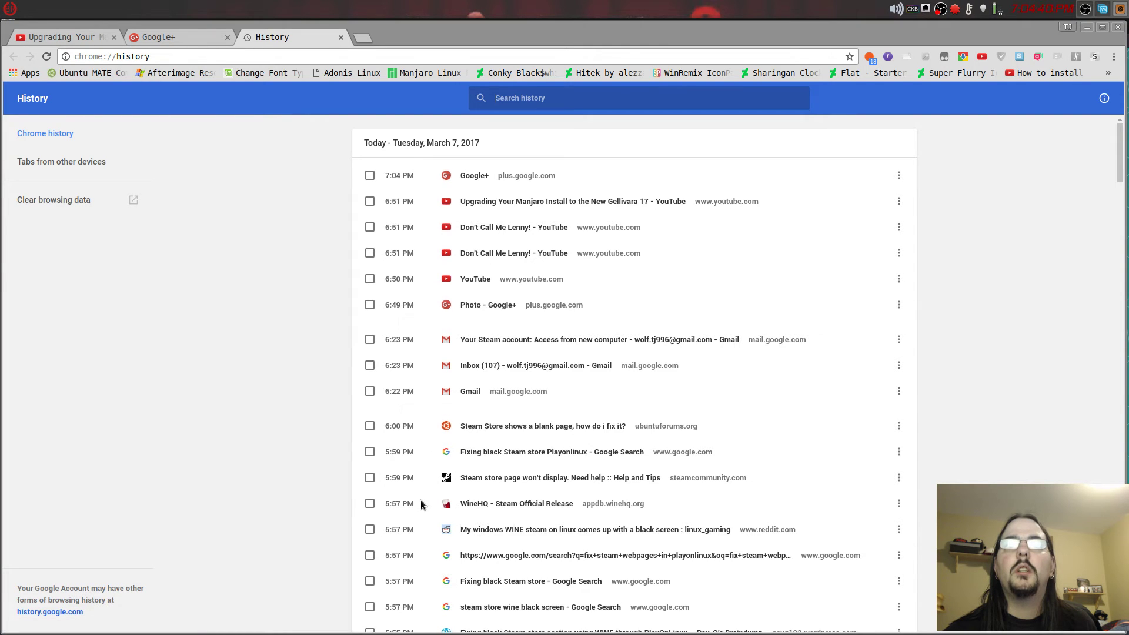
- Reopen the 'Fixing black Steam store section' article from history, then minimize Chrome
{"action": "scroll", "coordinate": [421, 503], "scroll_direction": "down", "scroll_amount": 3}
{"action": "left_click", "coordinate": [499, 539]}
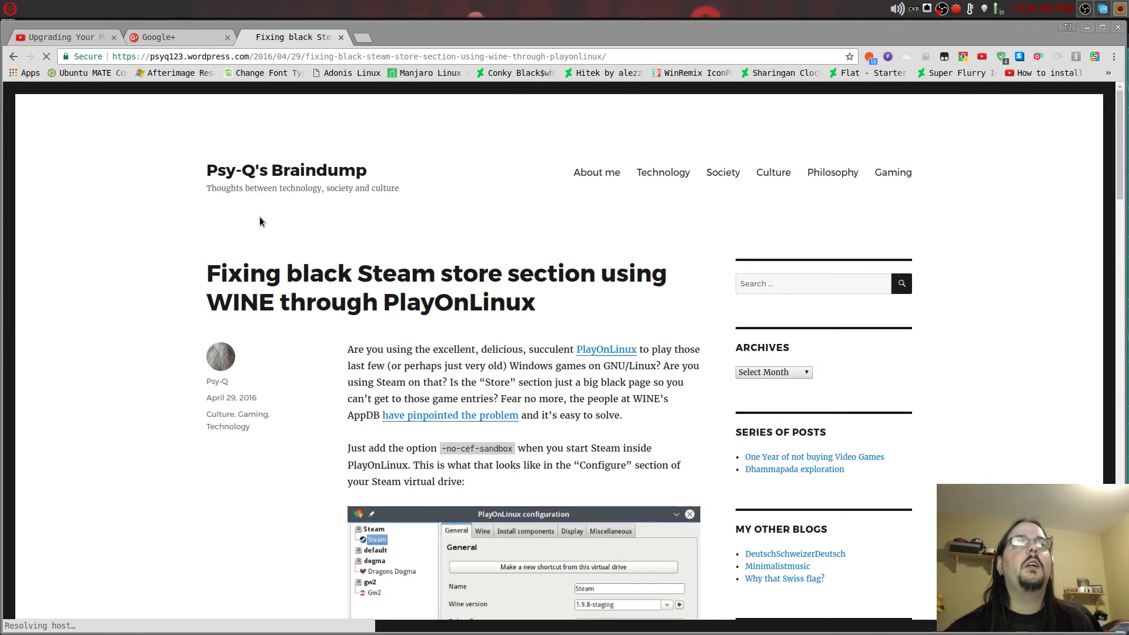
{"action": "scroll", "coordinate": [230, 563], "scroll_direction": "down", "scroll_amount": 4}
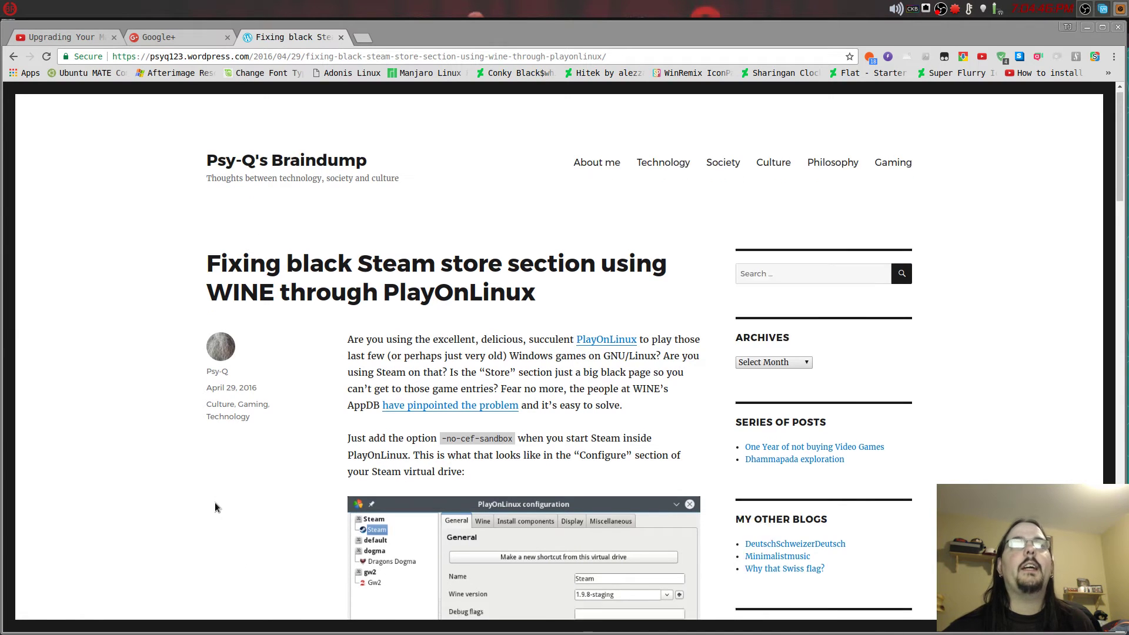
{"action": "scroll", "coordinate": [216, 488], "scroll_direction": "up", "scroll_amount": 3}
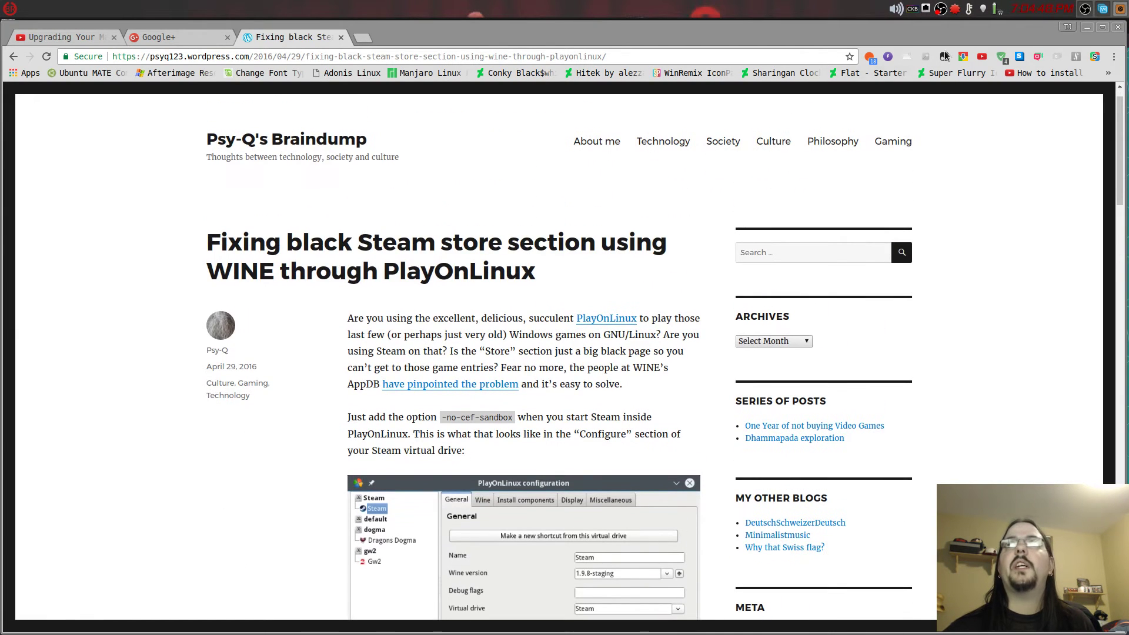
{"action": "scroll", "coordinate": [631, 243], "scroll_direction": "down", "scroll_amount": 5}
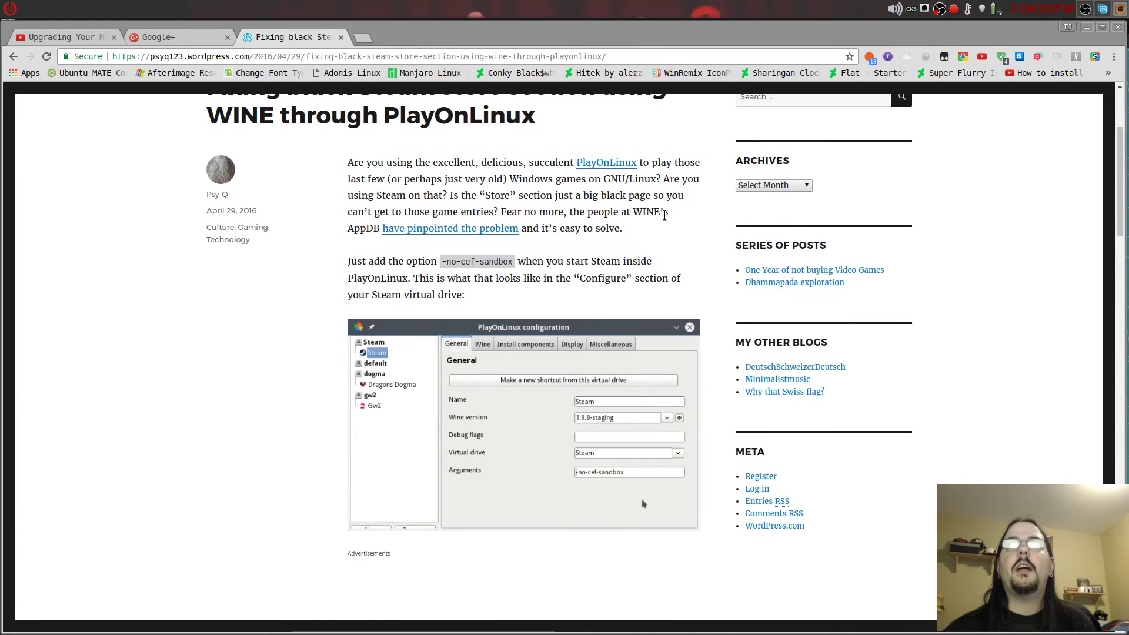
{"action": "left_click", "coordinate": [1087, 29]}
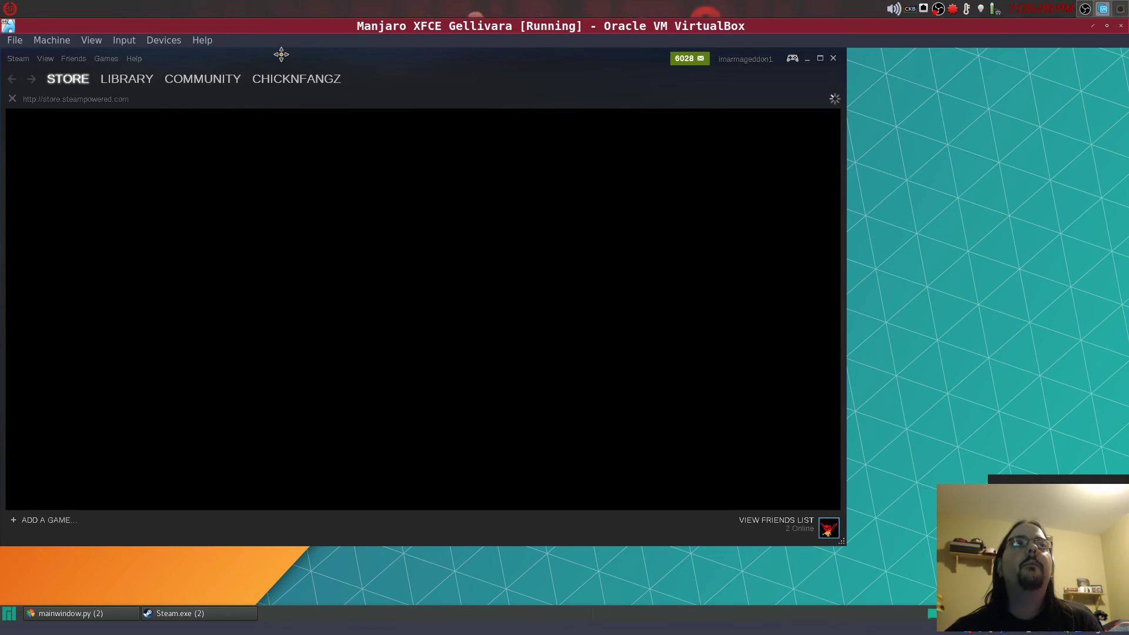
- Move the Steam window down and close the game-list popup, leaving the black Store page
{"action": "left_click_drag", "start_coordinate": [283, 53], "coordinate": [391, 78]}
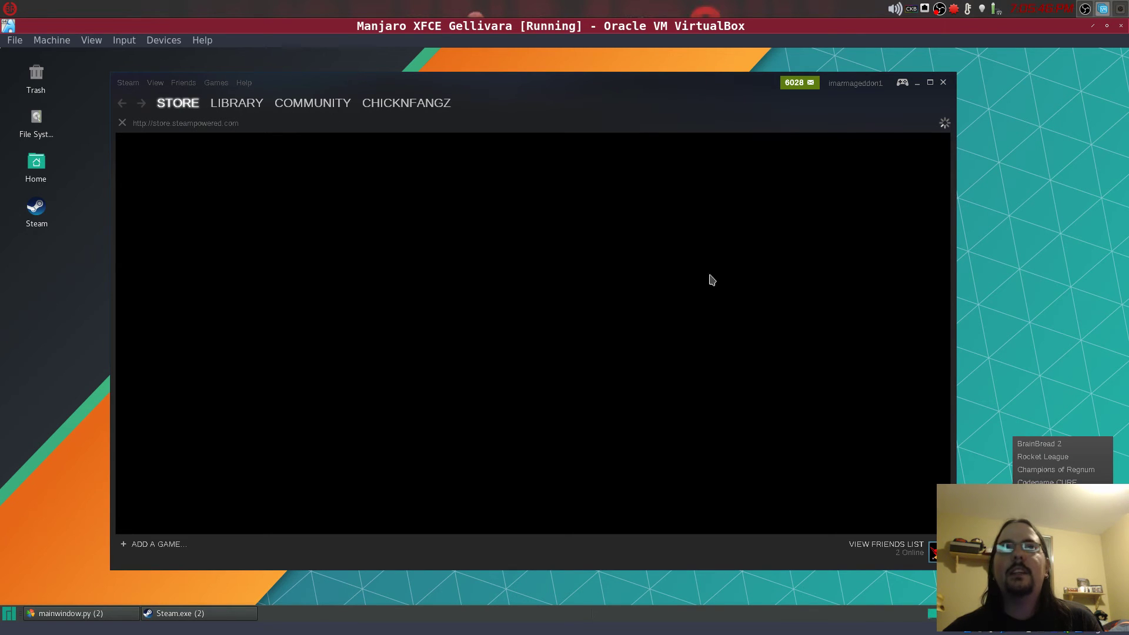
{"action": "left_click", "coordinate": [1007, 272]}
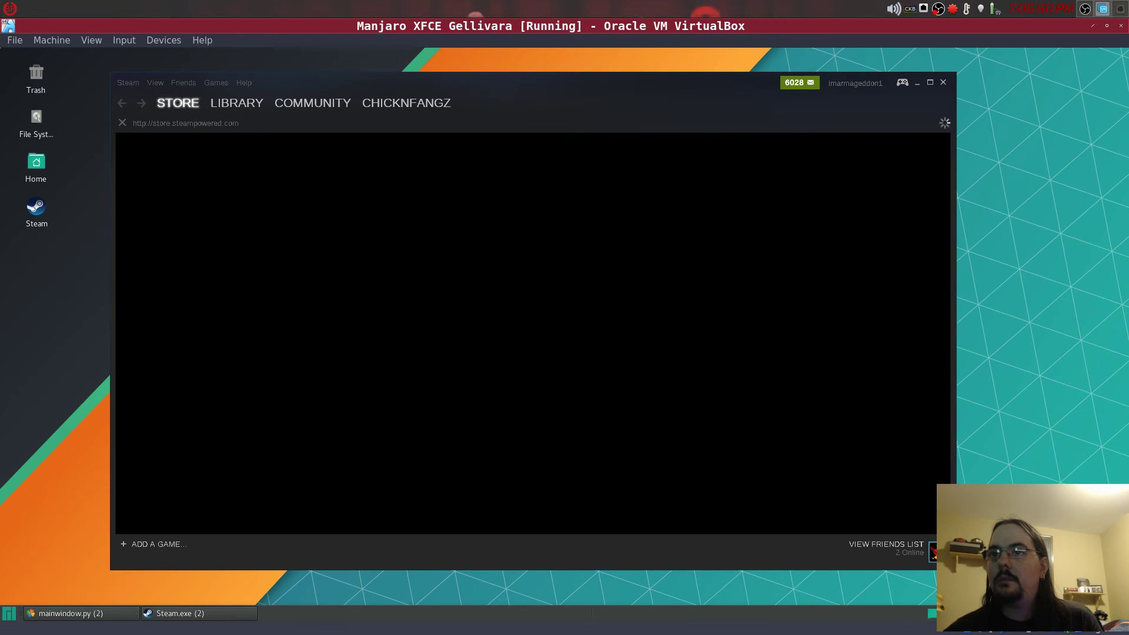
- Quit Steam and copy the -no-cef-sandbox option from the article in Chrome
{"action": "left_click", "coordinate": [1046, 593]}
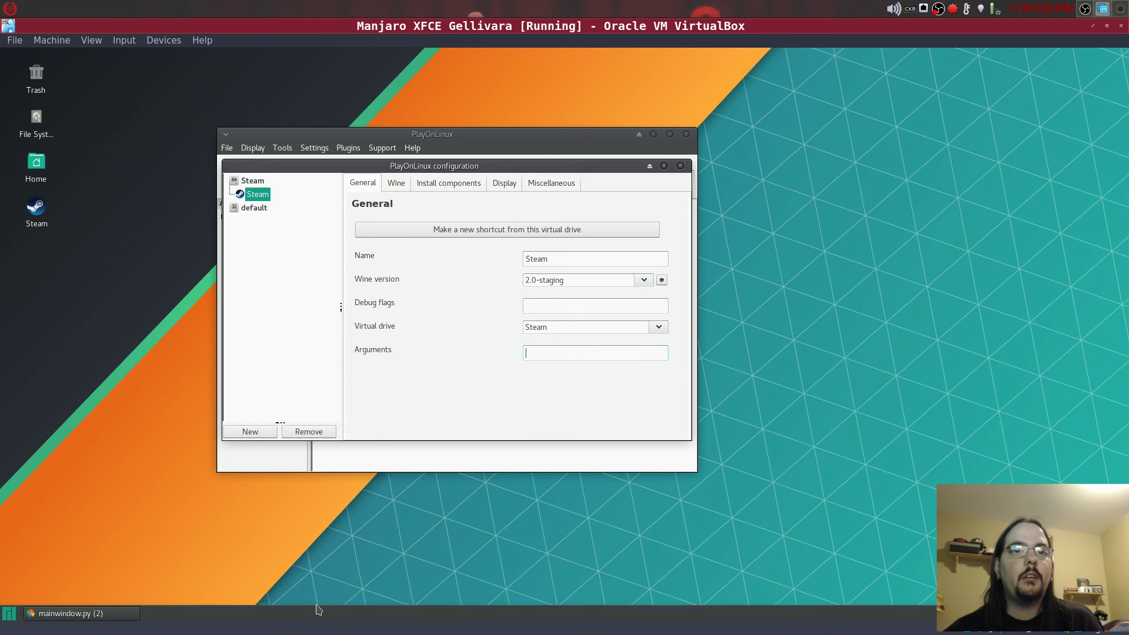
{"action": "left_click", "coordinate": [340, 621]}
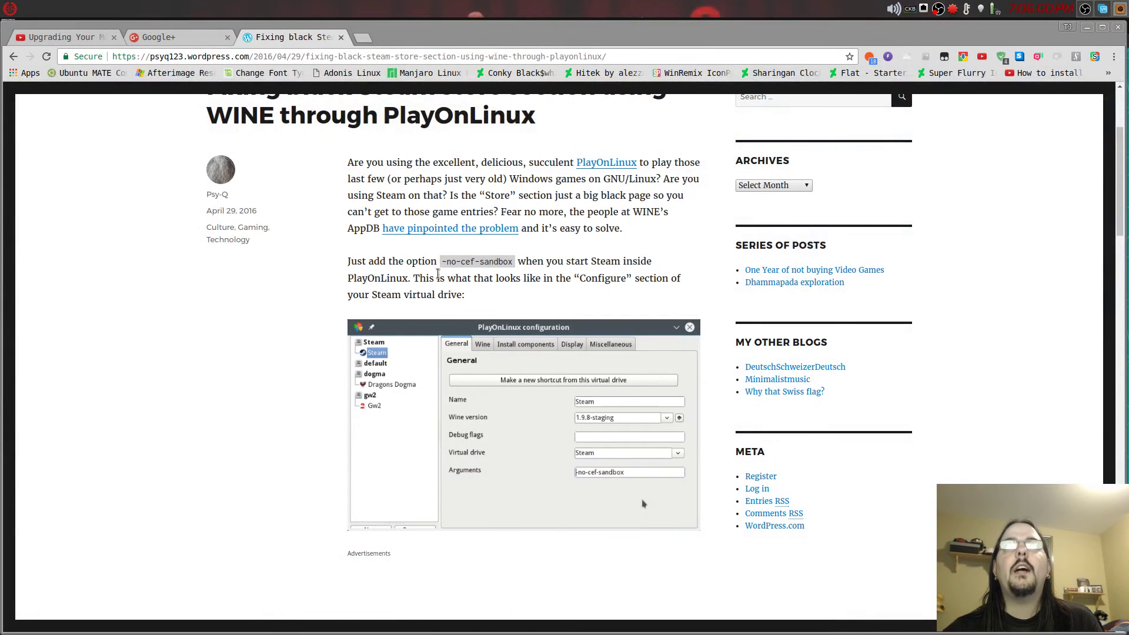
{"action": "left_click_drag", "start_coordinate": [442, 259], "coordinate": [515, 259]}
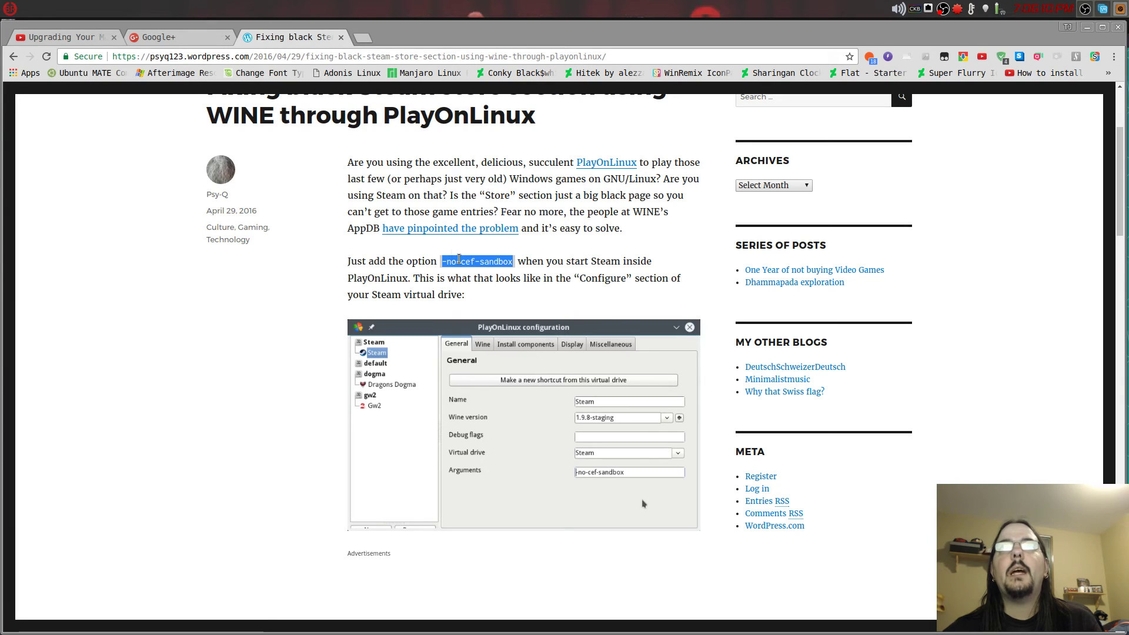
{"action": "right_click", "coordinate": [473, 263]}
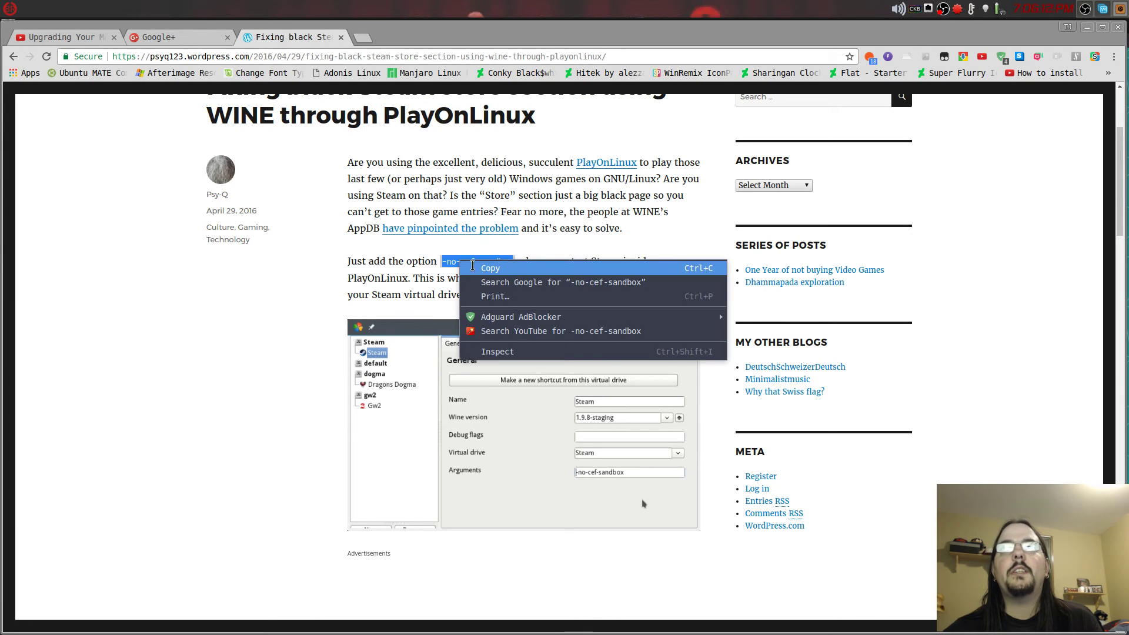
{"action": "left_click", "coordinate": [490, 268]}
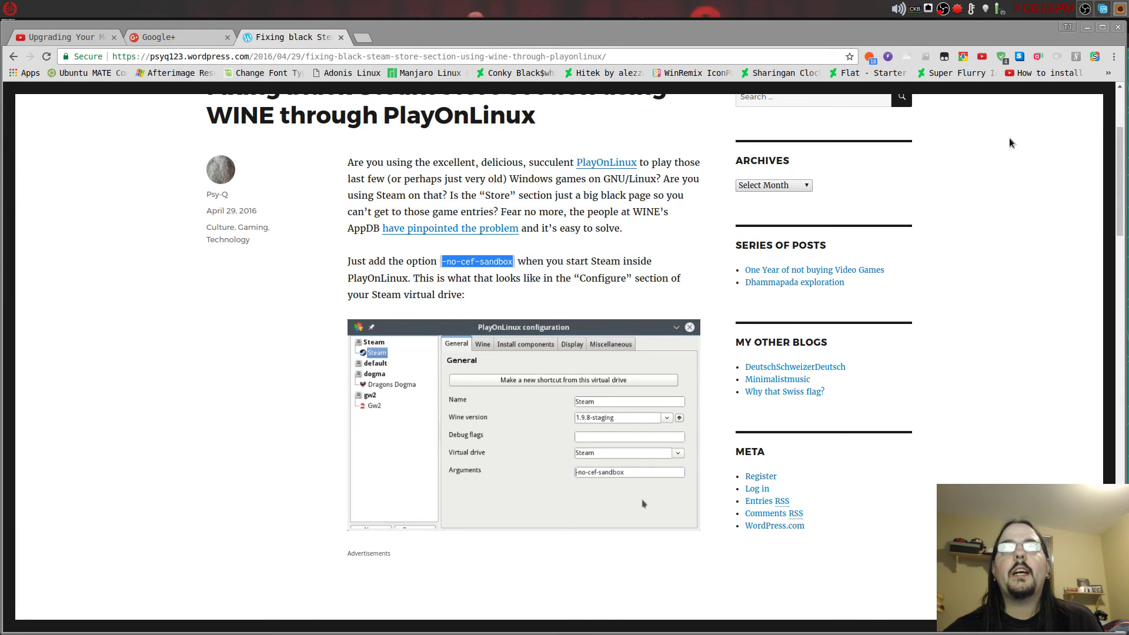
- Paste -no-cef-sandbox into the Steam drive's Arguments field and close the configuration
{"action": "left_click", "coordinate": [1086, 27]}
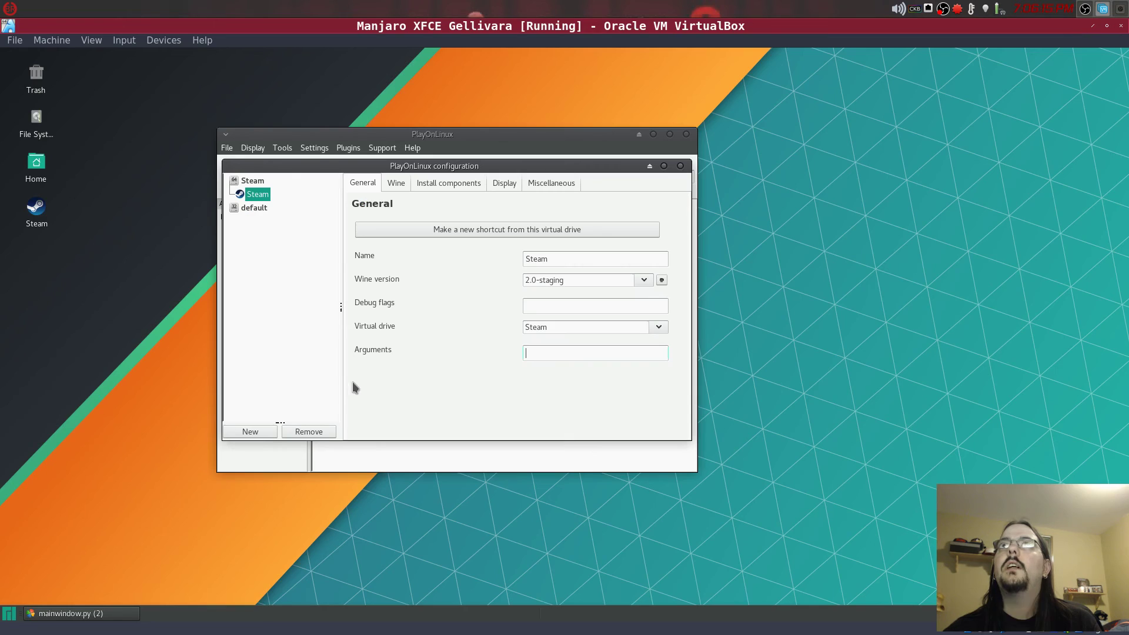
{"action": "right_click", "coordinate": [538, 352]}
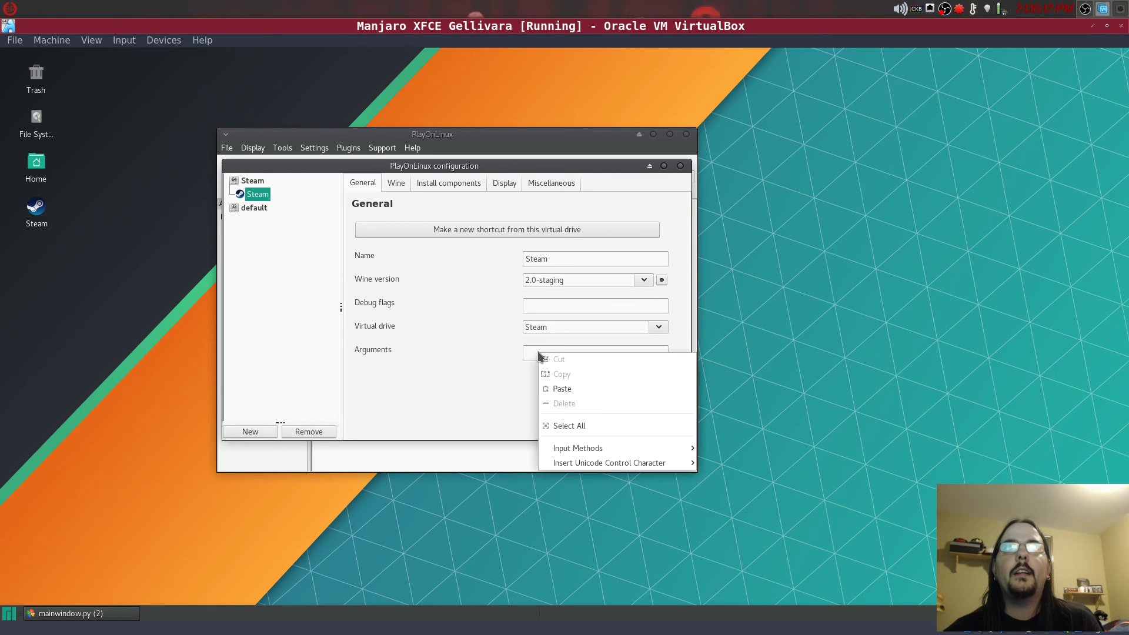
{"action": "left_click", "coordinate": [557, 389]}
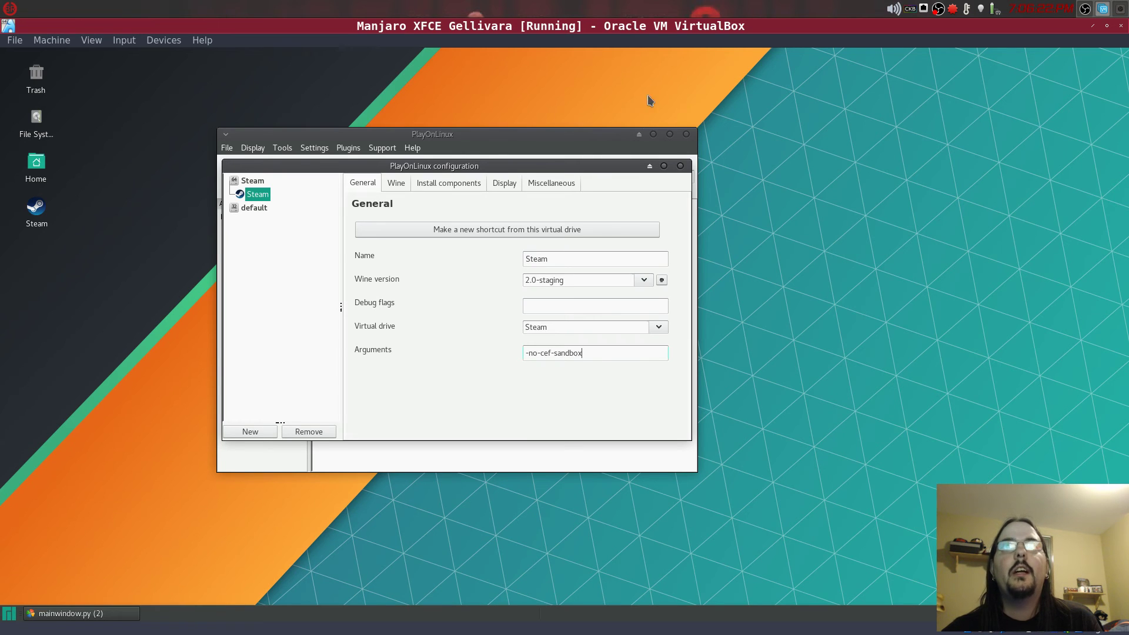
{"action": "left_click", "coordinate": [680, 166]}
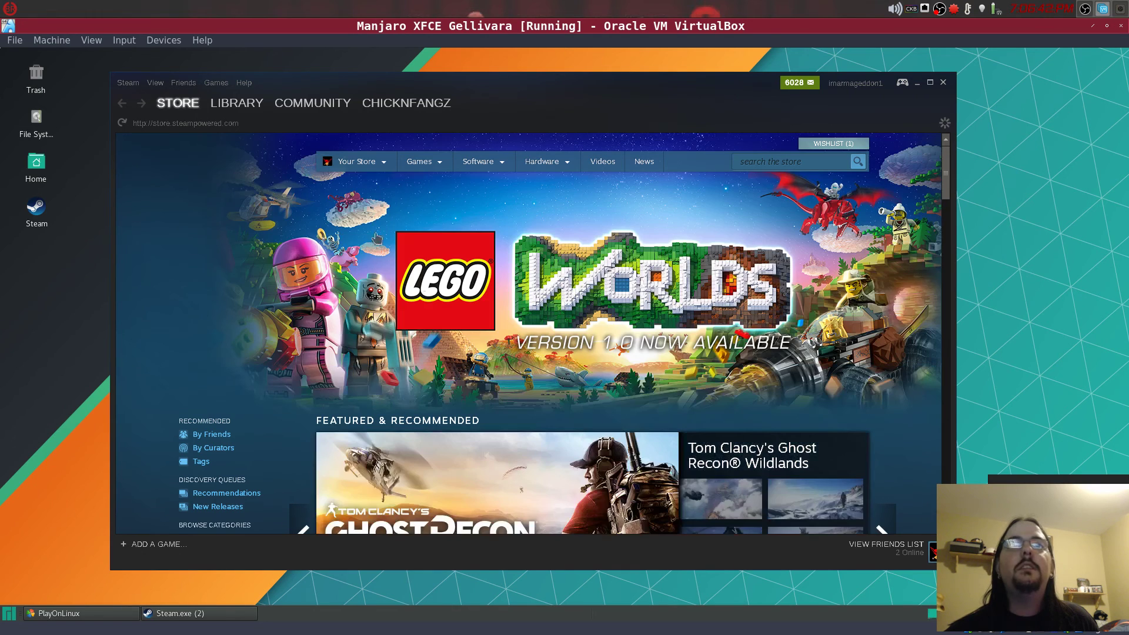
- Reposition the relaunched Steam window and scroll the Store page down to Special Offers and back
{"action": "left_click_drag", "start_coordinate": [503, 81], "coordinate": [635, 58]}
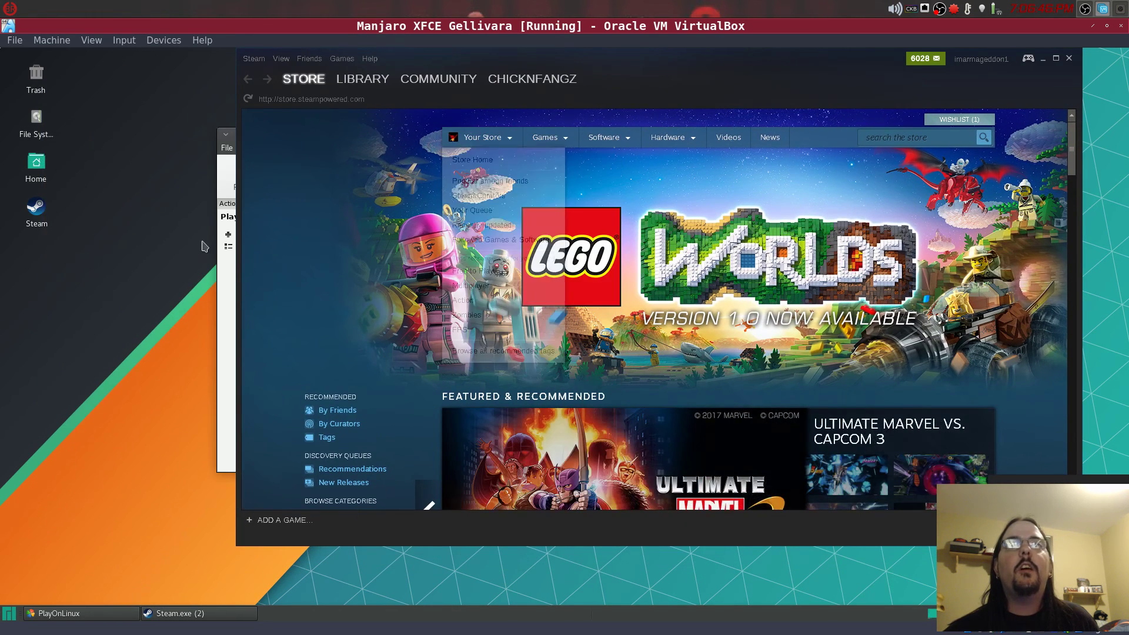
{"action": "left_click_drag", "start_coordinate": [823, 68], "coordinate": [719, 89]}
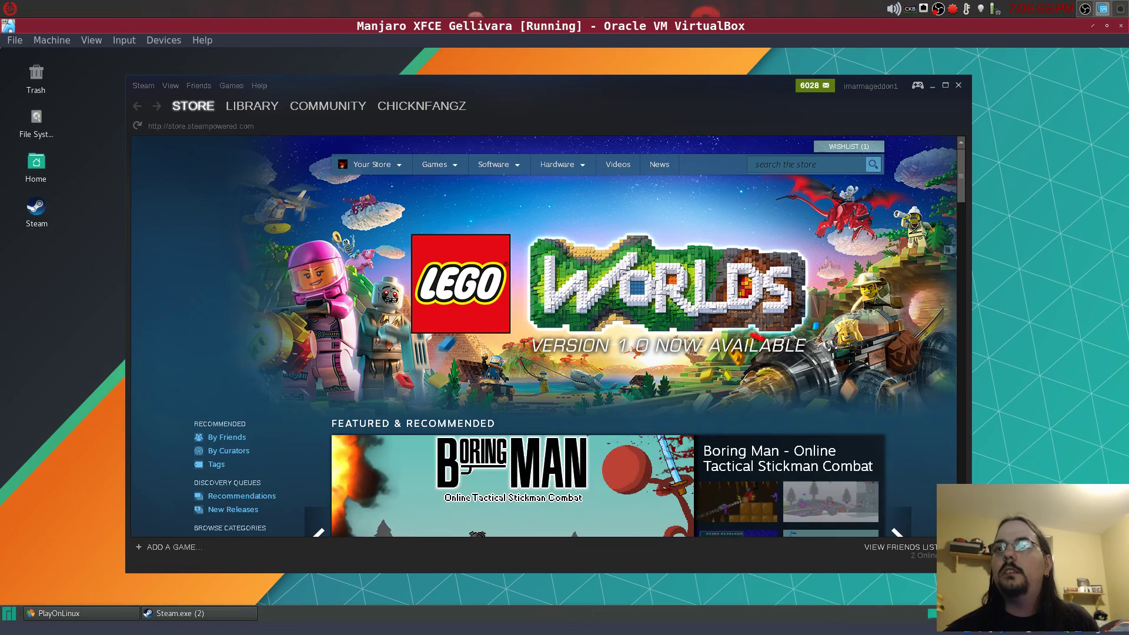
{"action": "scroll", "coordinate": [711, 360], "scroll_direction": "down", "scroll_amount": 12}
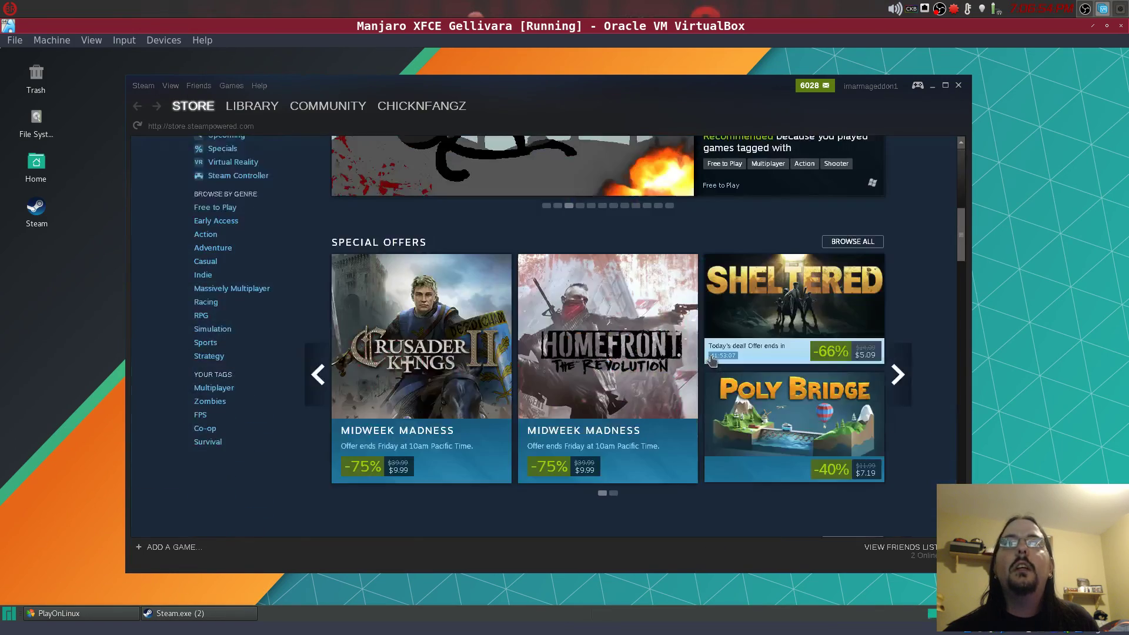
{"action": "scroll", "coordinate": [712, 360], "scroll_direction": "up", "scroll_amount": 12}
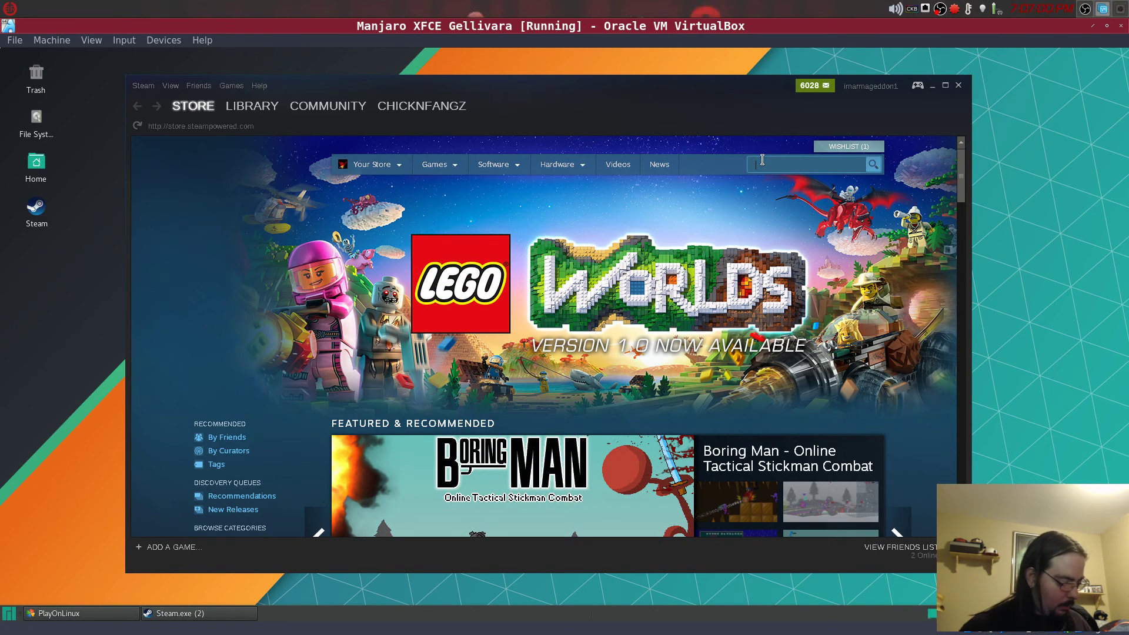
- Search the store for 'brainbr' and browse the BrainBread 2 Mod Tools page details
{"action": "type", "text": "brain"}
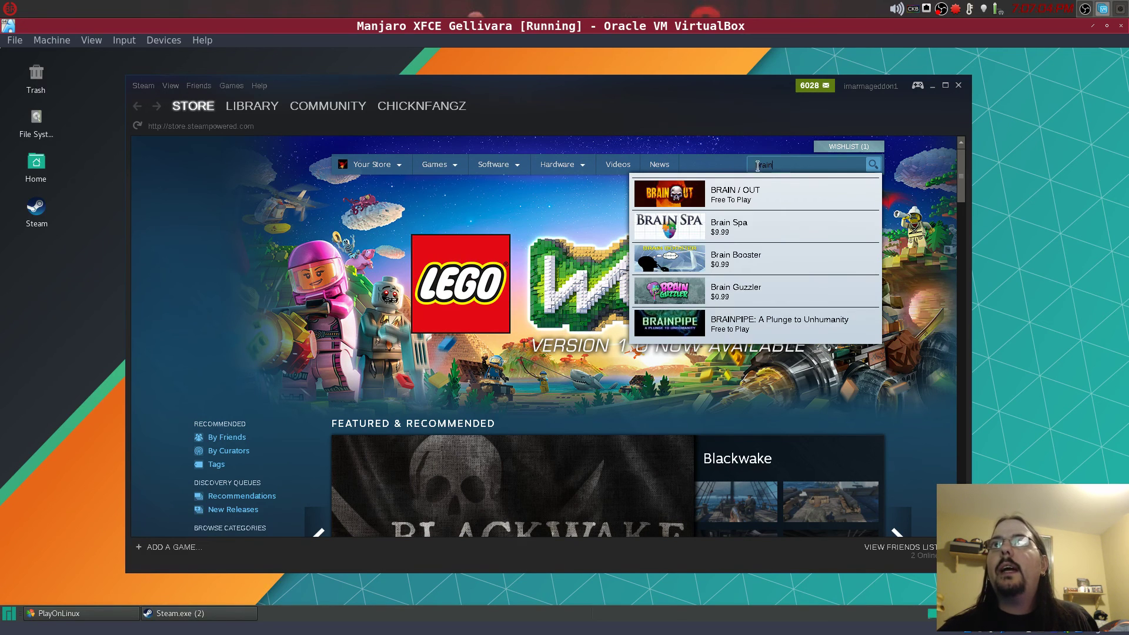
{"action": "type", "text": "br"}
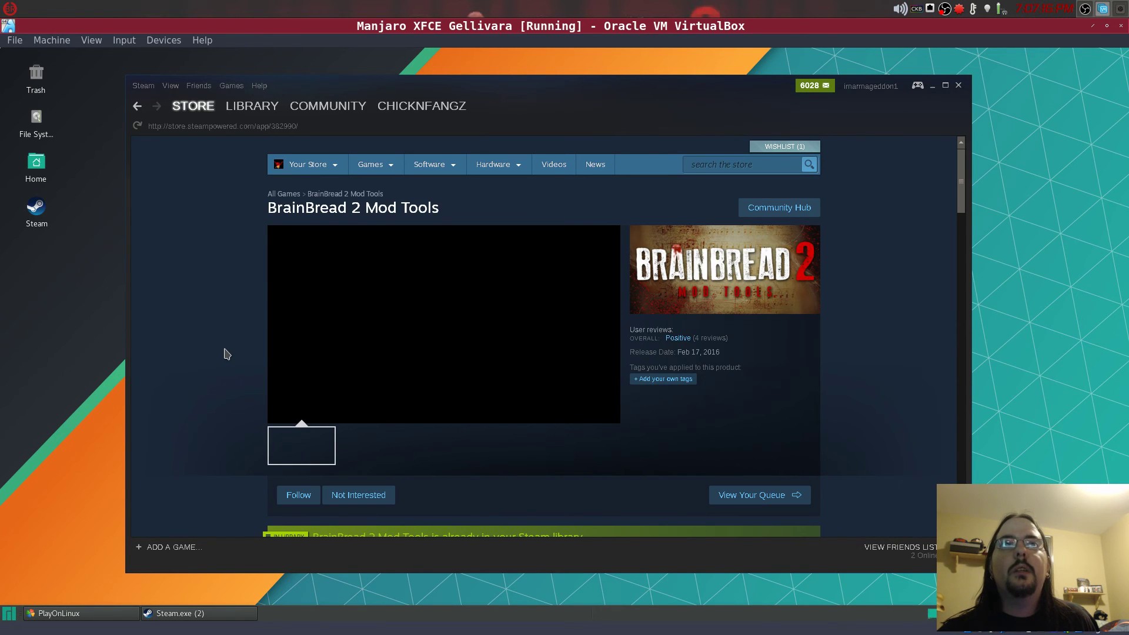
{"action": "scroll", "coordinate": [224, 353], "scroll_direction": "down", "scroll_amount": 4}
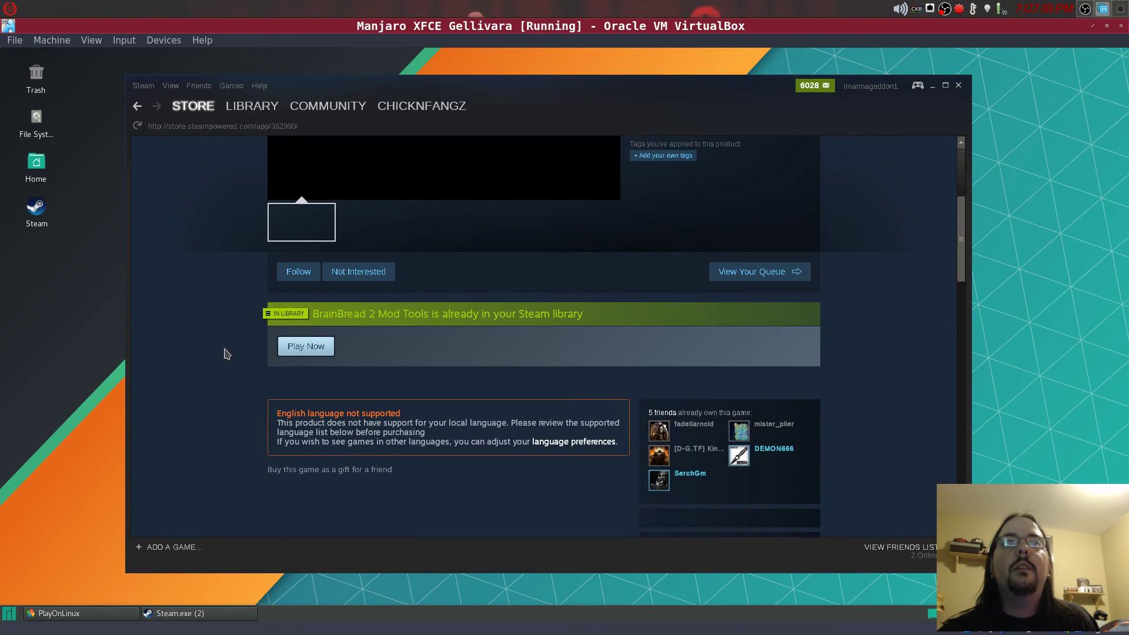
{"action": "scroll", "coordinate": [224, 353], "scroll_direction": "down", "scroll_amount": 3}
{"action": "scroll", "coordinate": [224, 353], "scroll_direction": "up", "scroll_amount": 6}
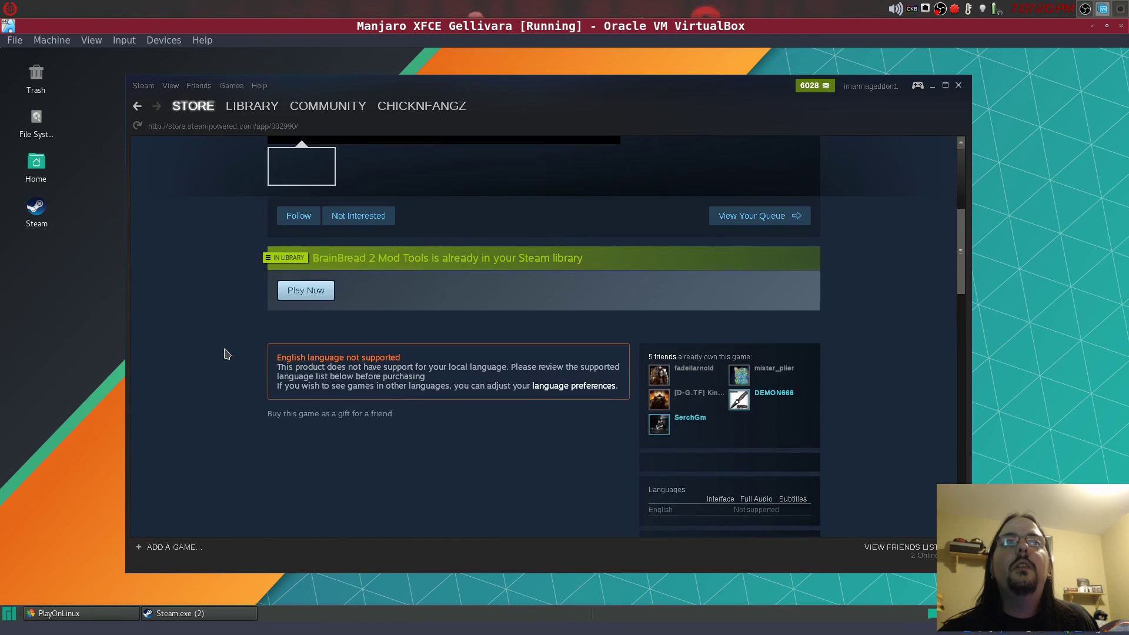
{"action": "scroll", "coordinate": [224, 353], "scroll_direction": "up", "scroll_amount": 1}
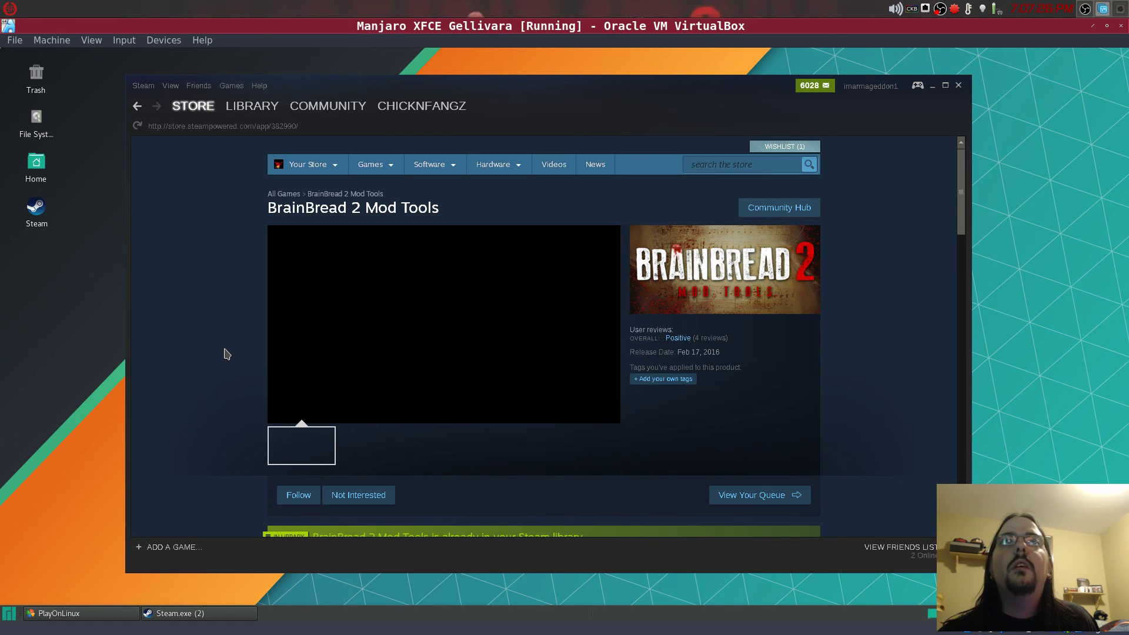
{"action": "scroll", "coordinate": [224, 354], "scroll_direction": "down", "scroll_amount": 2}
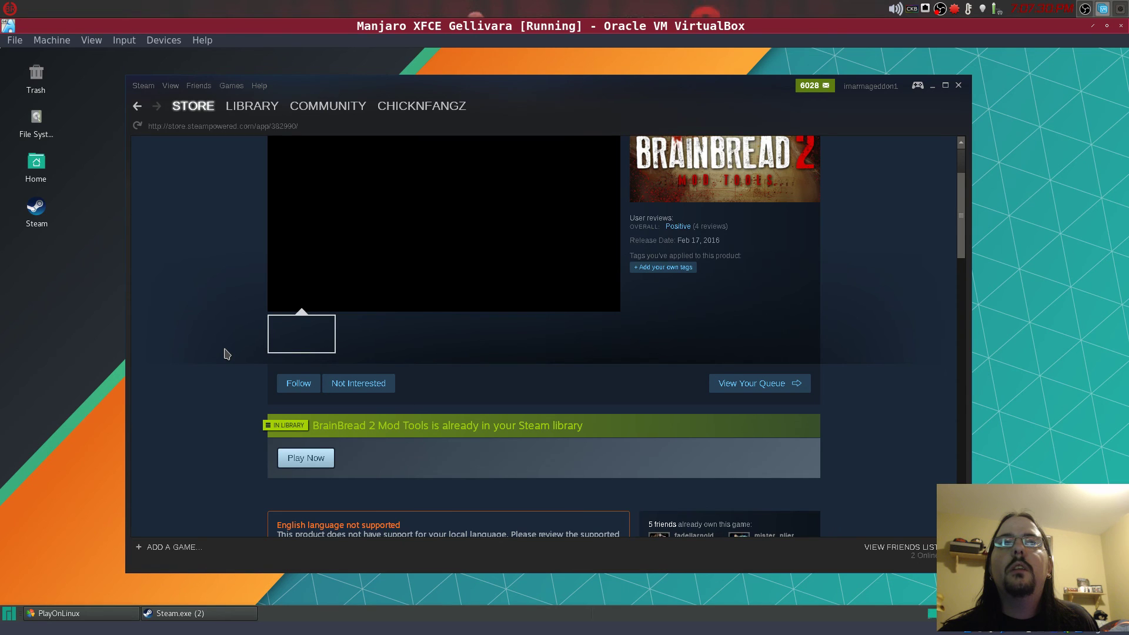
{"action": "scroll", "coordinate": [224, 353], "scroll_direction": "down", "scroll_amount": 3}
{"action": "scroll", "coordinate": [224, 353], "scroll_direction": "down", "scroll_amount": 4}
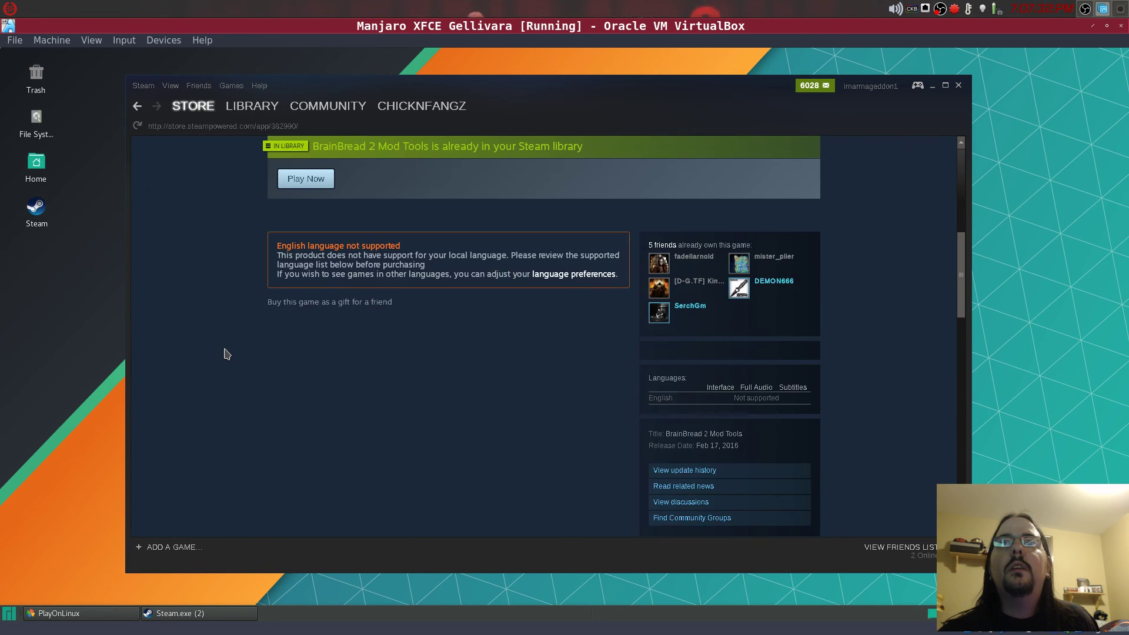
{"action": "scroll", "coordinate": [224, 353], "scroll_direction": "up", "scroll_amount": 2}
{"action": "scroll", "coordinate": [224, 353], "scroll_direction": "up", "scroll_amount": 7}
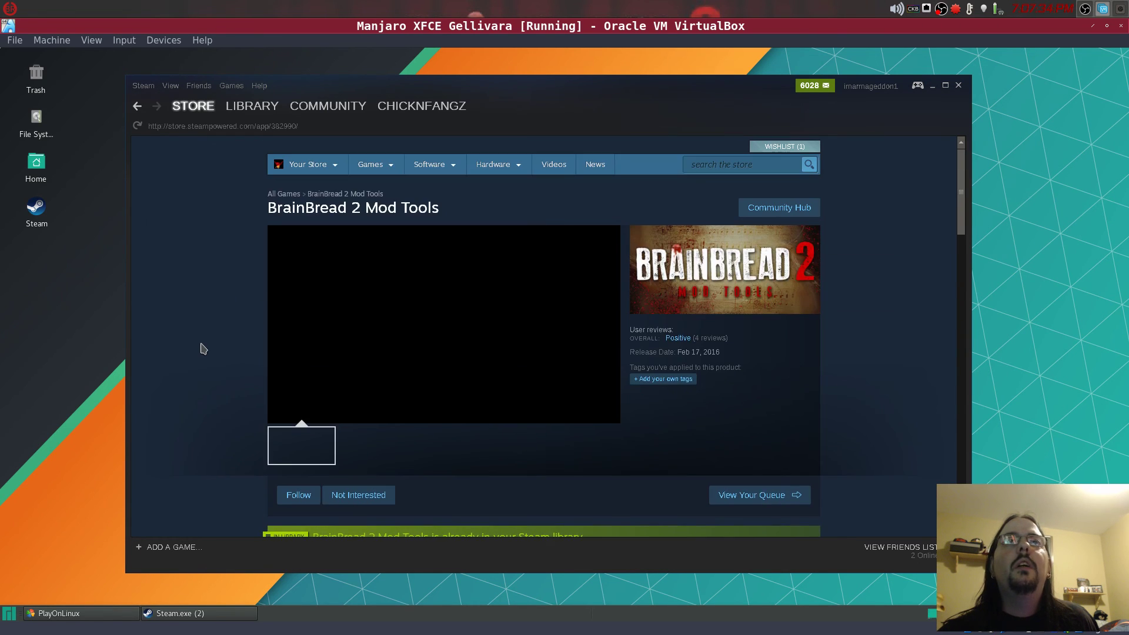
- Open the Library on Borderlands 2, showing 18 hours played and 10 of 59 achievements
{"action": "left_click", "coordinate": [249, 111]}
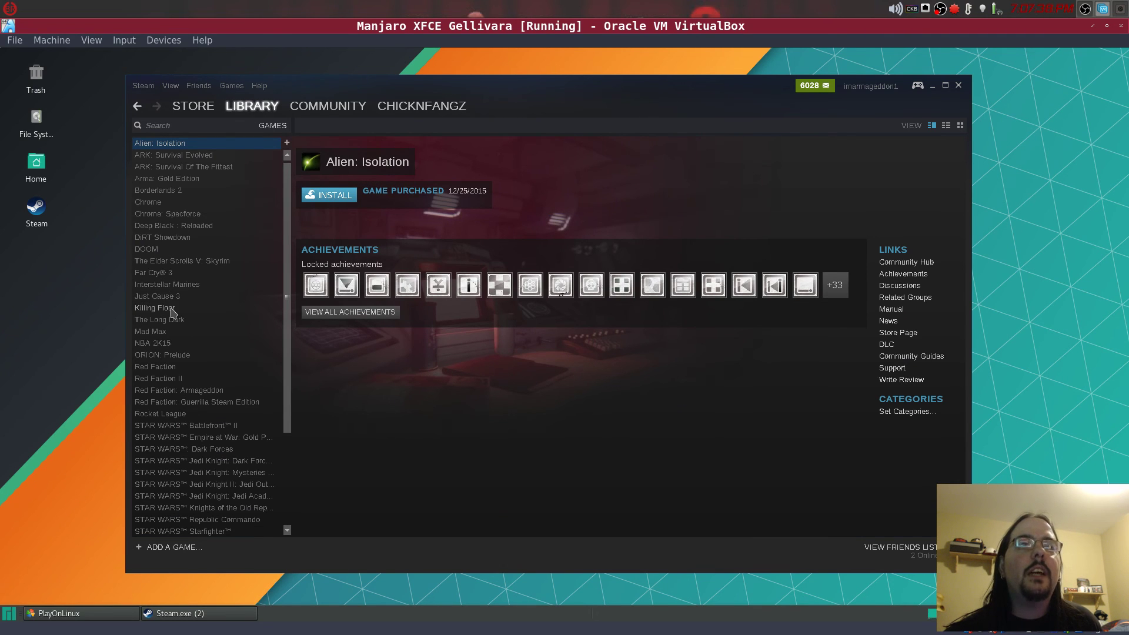
{"action": "scroll", "coordinate": [195, 281], "scroll_direction": "down", "scroll_amount": 3}
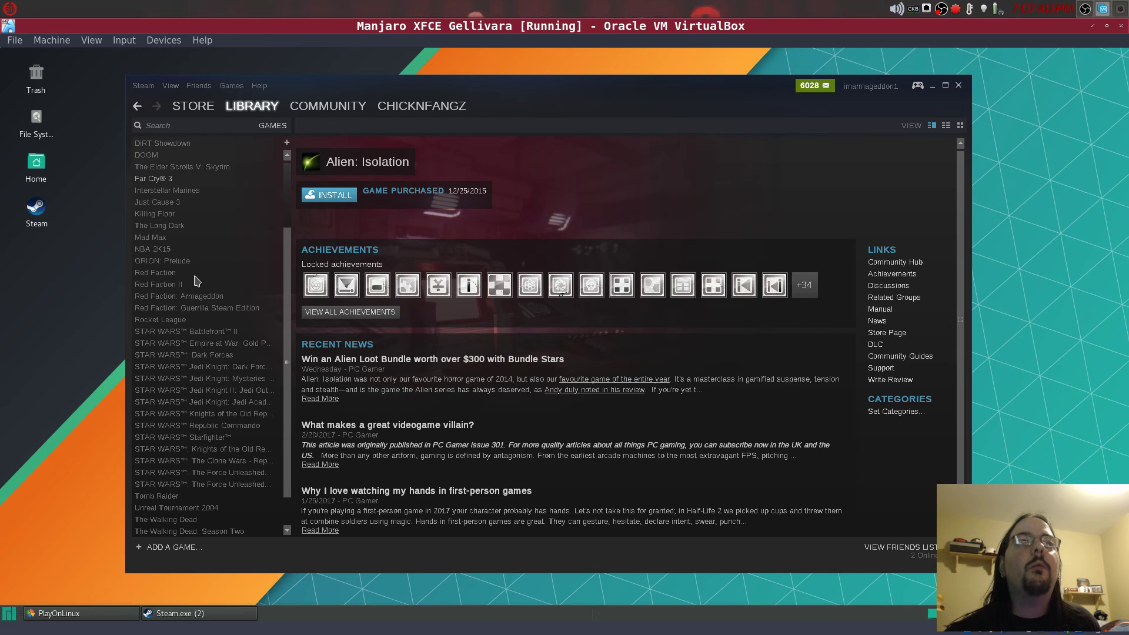
{"action": "scroll", "coordinate": [196, 280], "scroll_direction": "up", "scroll_amount": 3}
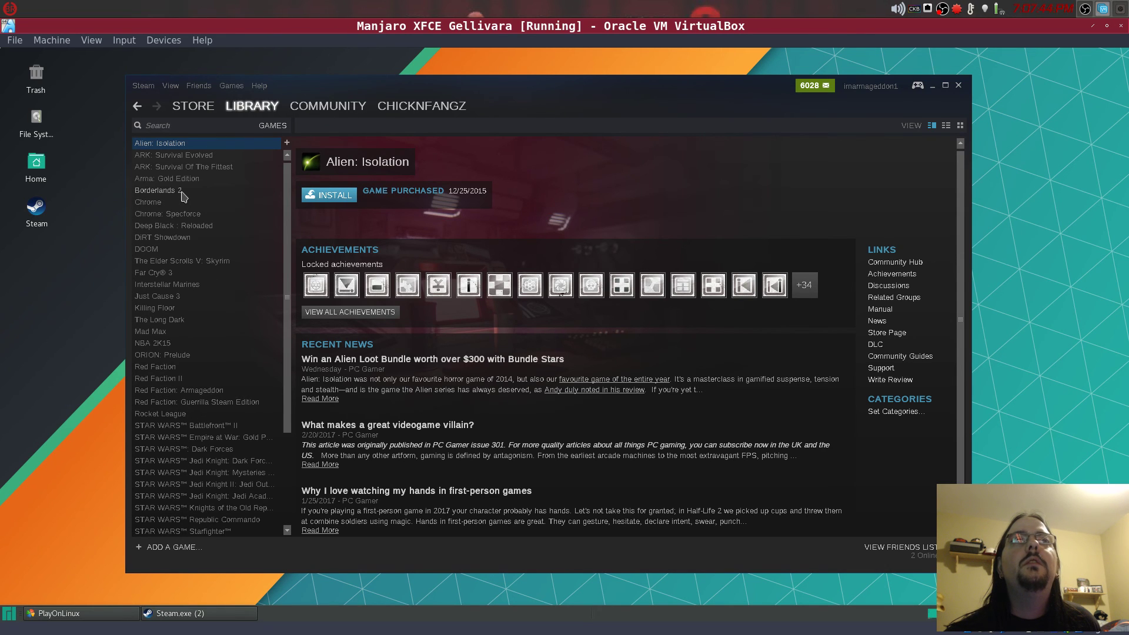
{"action": "left_click", "coordinate": [183, 197]}
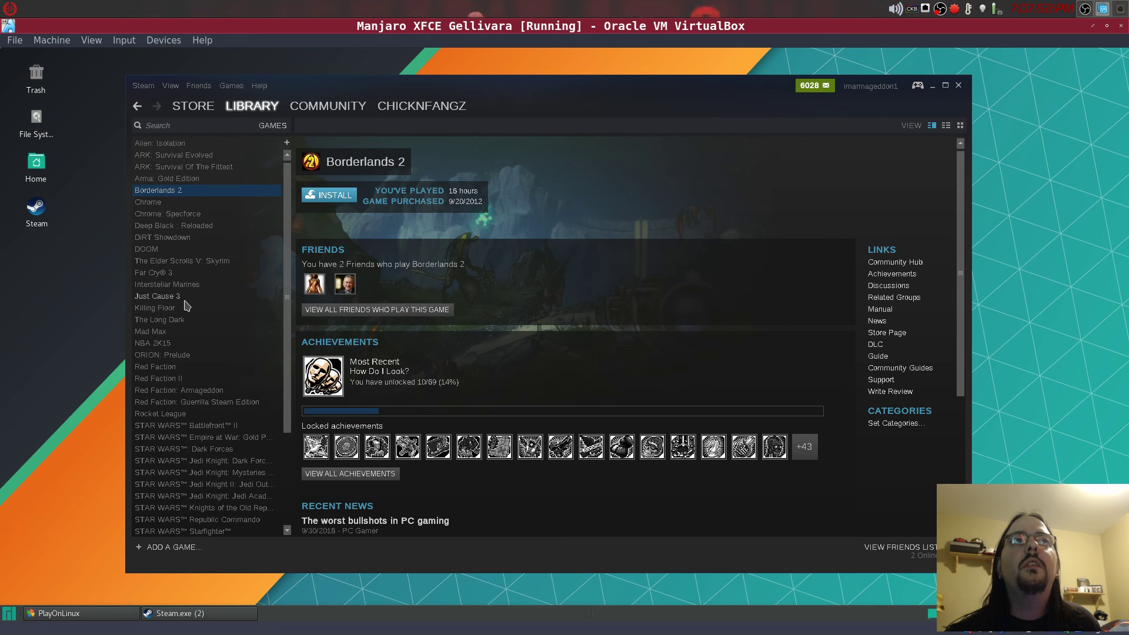
{"action": "scroll", "coordinate": [185, 304], "scroll_direction": "down", "scroll_amount": 3}
{"action": "scroll", "coordinate": [191, 298], "scroll_direction": "up", "scroll_amount": 3}
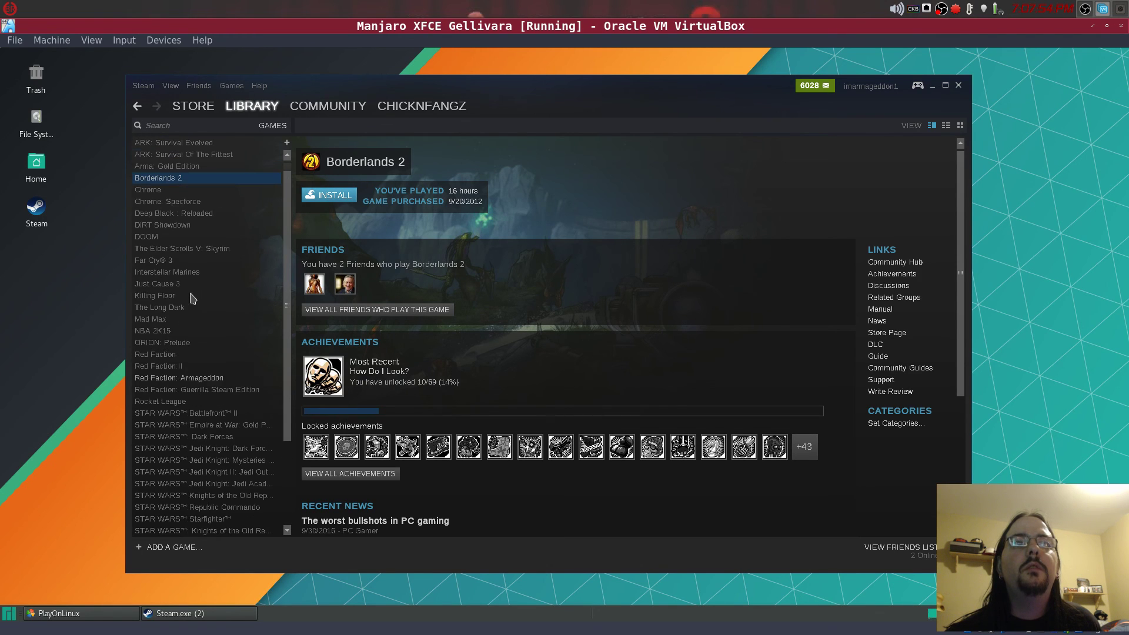
{"action": "scroll", "coordinate": [194, 284], "scroll_direction": "up", "scroll_amount": 1}
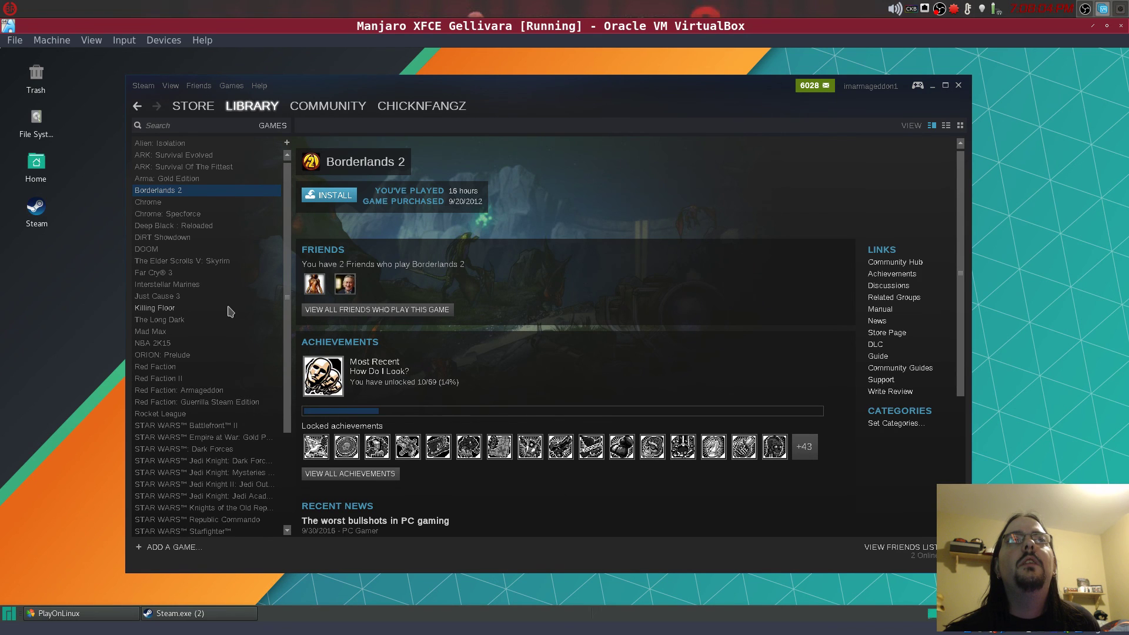
{"action": "scroll", "coordinate": [171, 459], "scroll_direction": "down", "scroll_amount": 3}
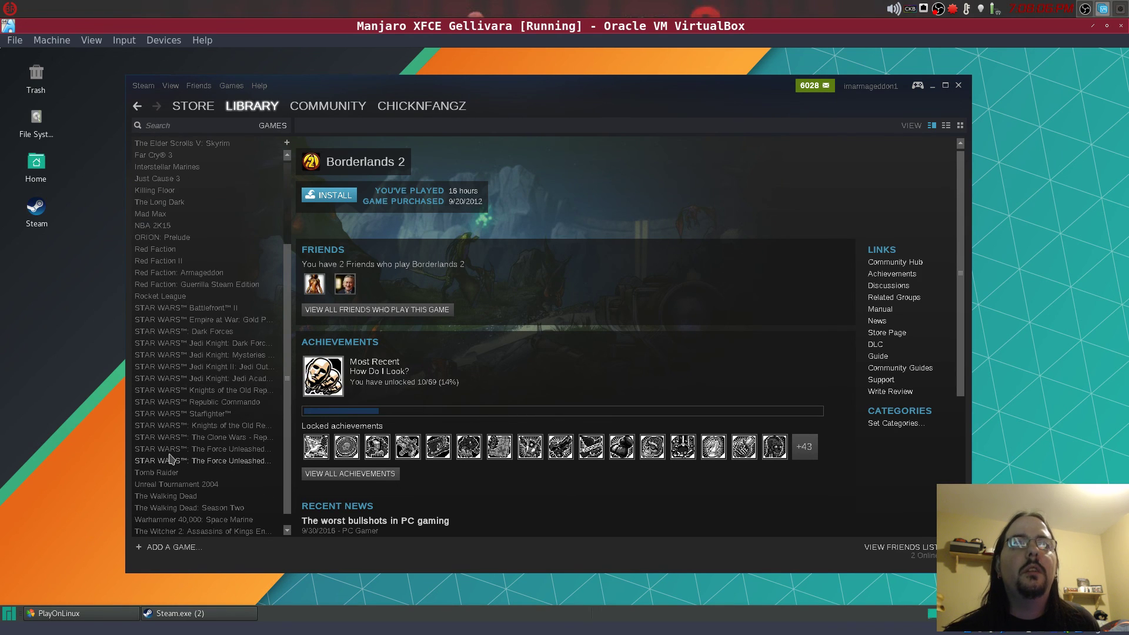
{"action": "scroll", "coordinate": [245, 423], "scroll_direction": "up", "scroll_amount": 2}
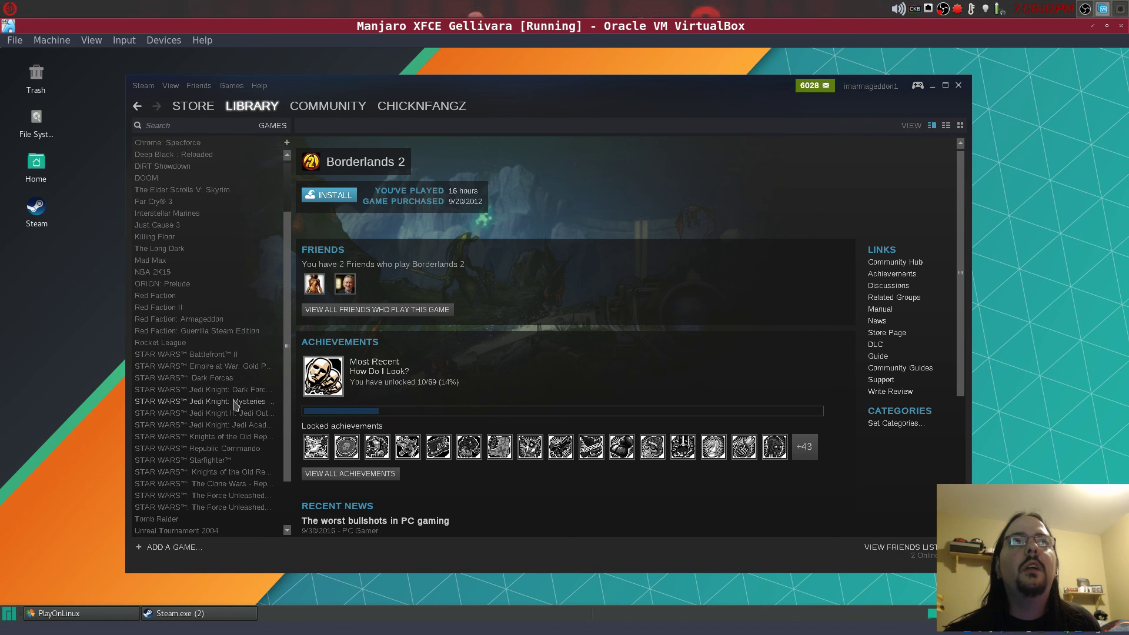
{"action": "scroll", "coordinate": [235, 406], "scroll_direction": "down", "scroll_amount": 1}
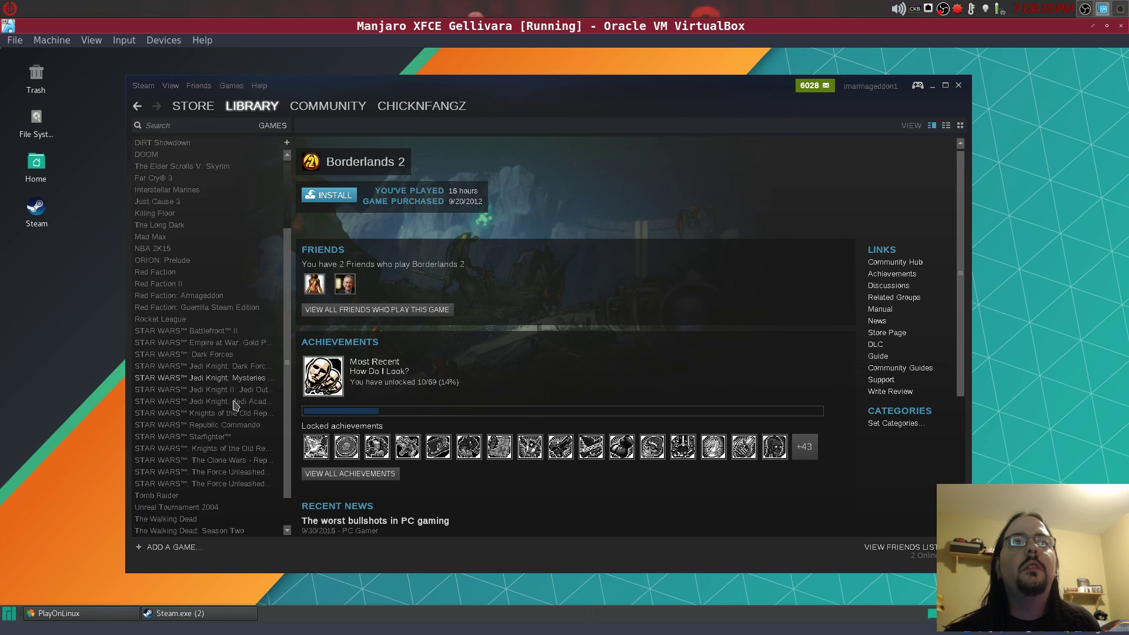
{"action": "scroll", "coordinate": [235, 406], "scroll_direction": "up", "scroll_amount": 3}
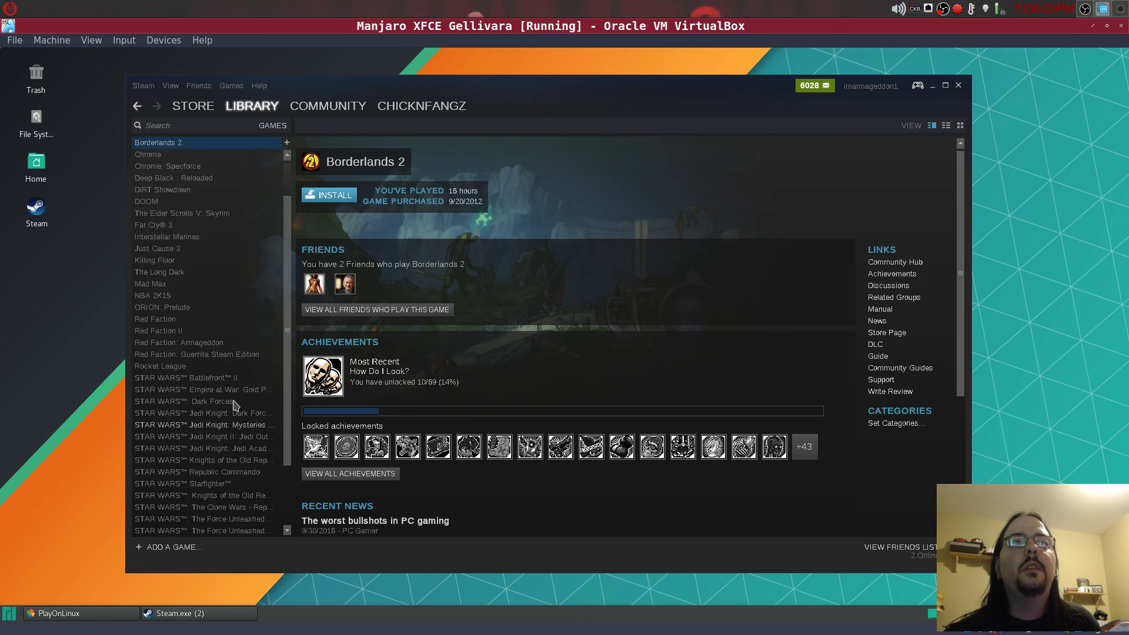
- Return to the Store and choose Store Home from the Your Store menu
{"action": "left_click", "coordinate": [193, 106]}
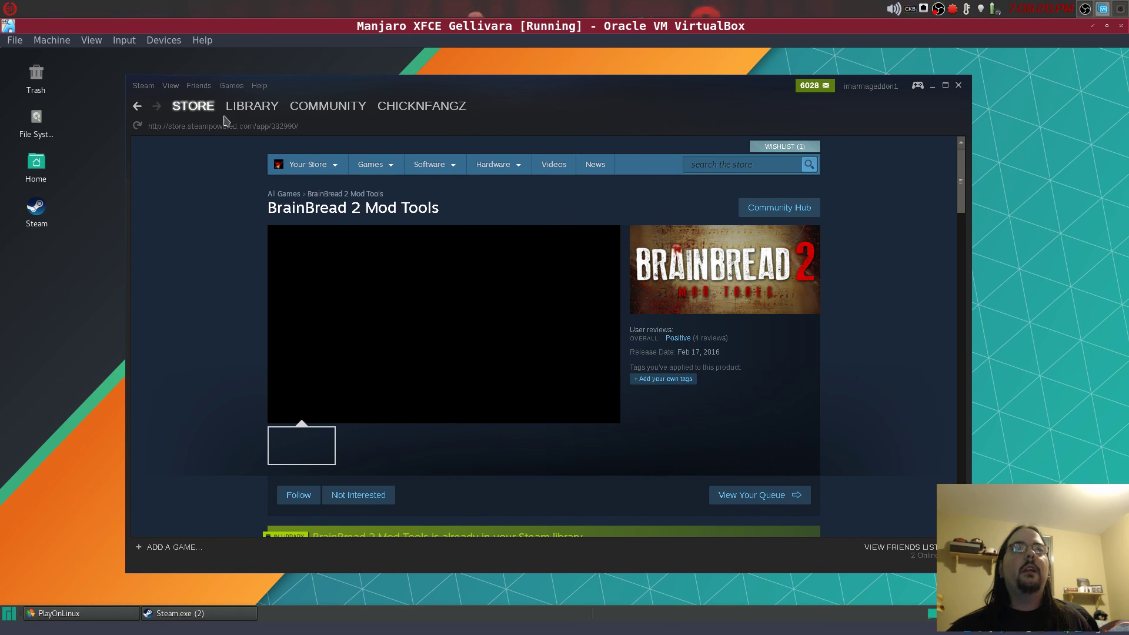
{"action": "scroll", "coordinate": [239, 269], "scroll_direction": "down", "scroll_amount": 3}
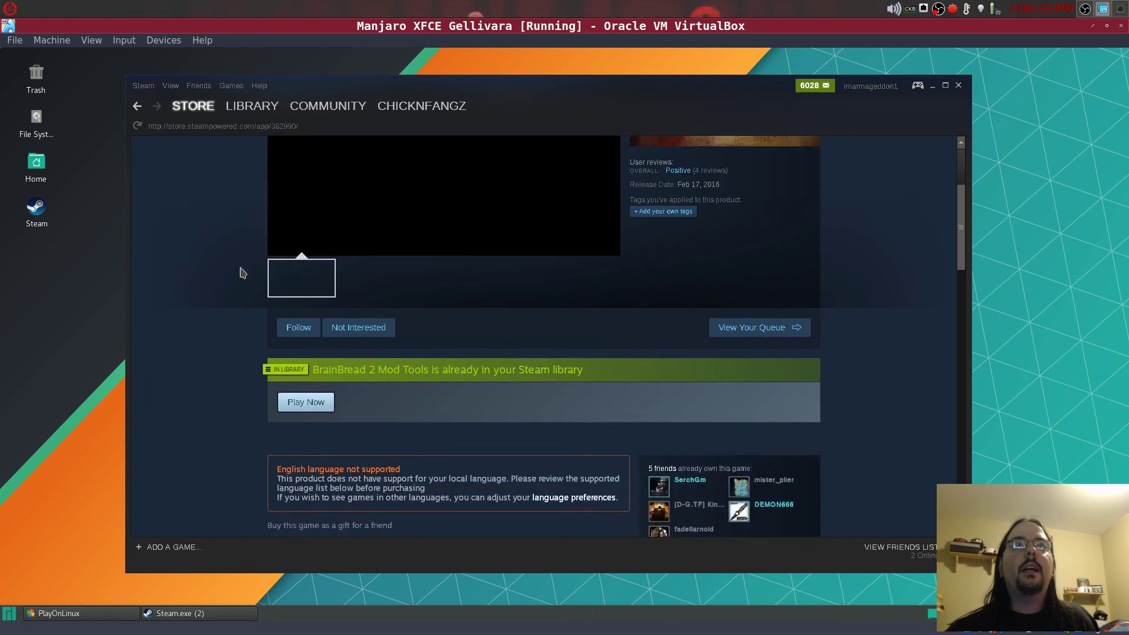
{"action": "scroll", "coordinate": [239, 269], "scroll_direction": "up", "scroll_amount": 3}
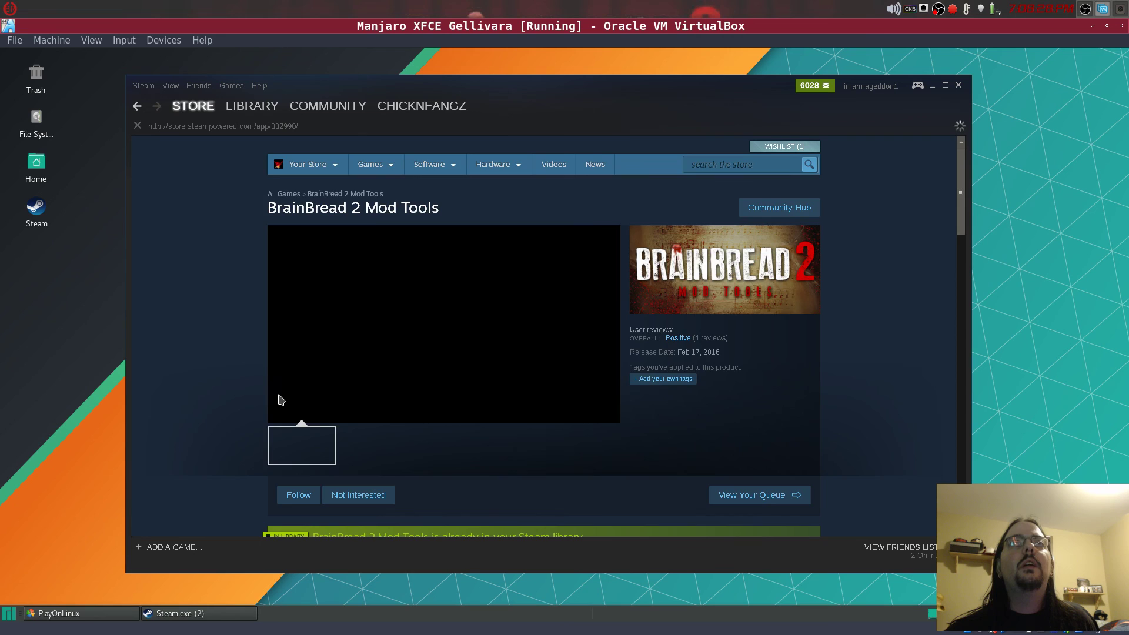
{"action": "mouse_move", "coordinate": [294, 166]}
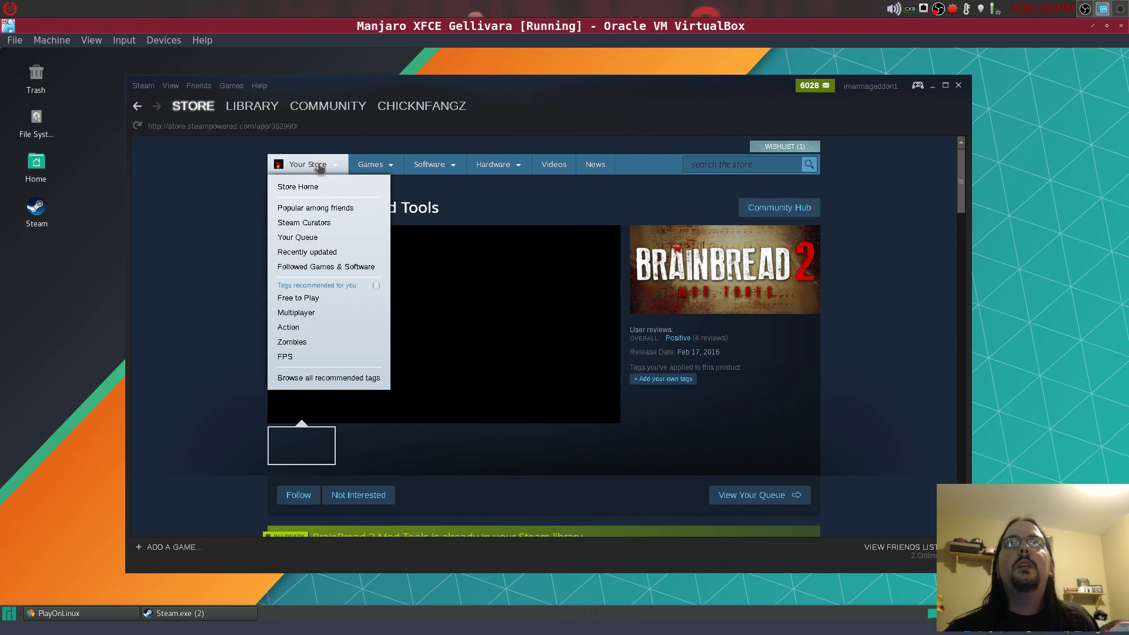
{"action": "left_click", "coordinate": [295, 186]}
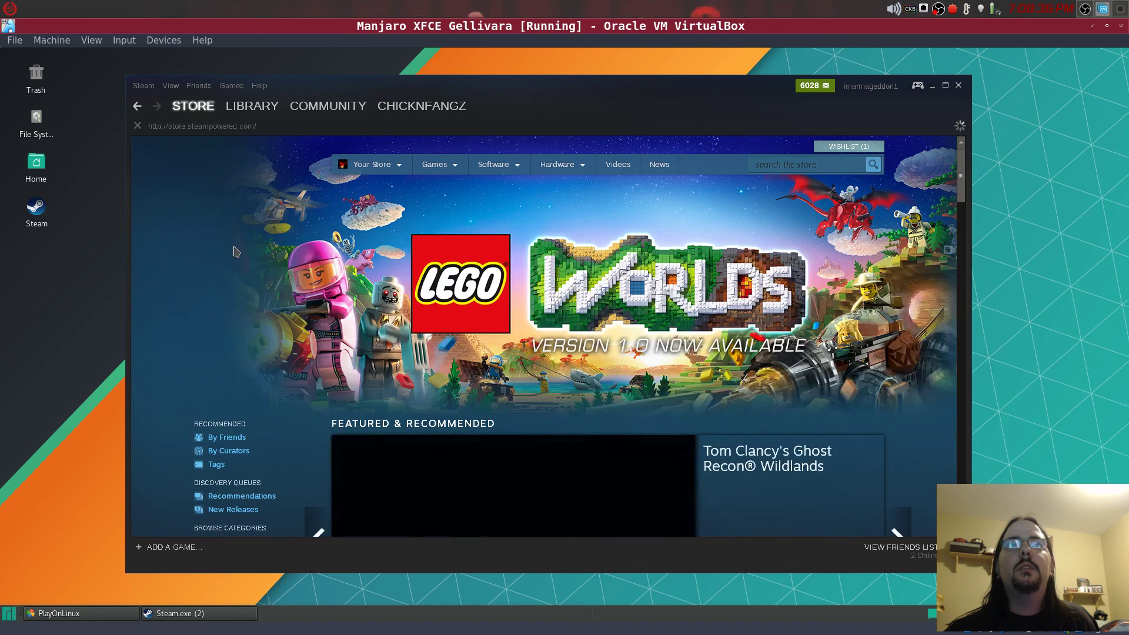
{"action": "scroll", "coordinate": [234, 249], "scroll_direction": "down", "scroll_amount": 10}
{"action": "scroll", "coordinate": [384, 294], "scroll_direction": "up", "scroll_amount": 7}
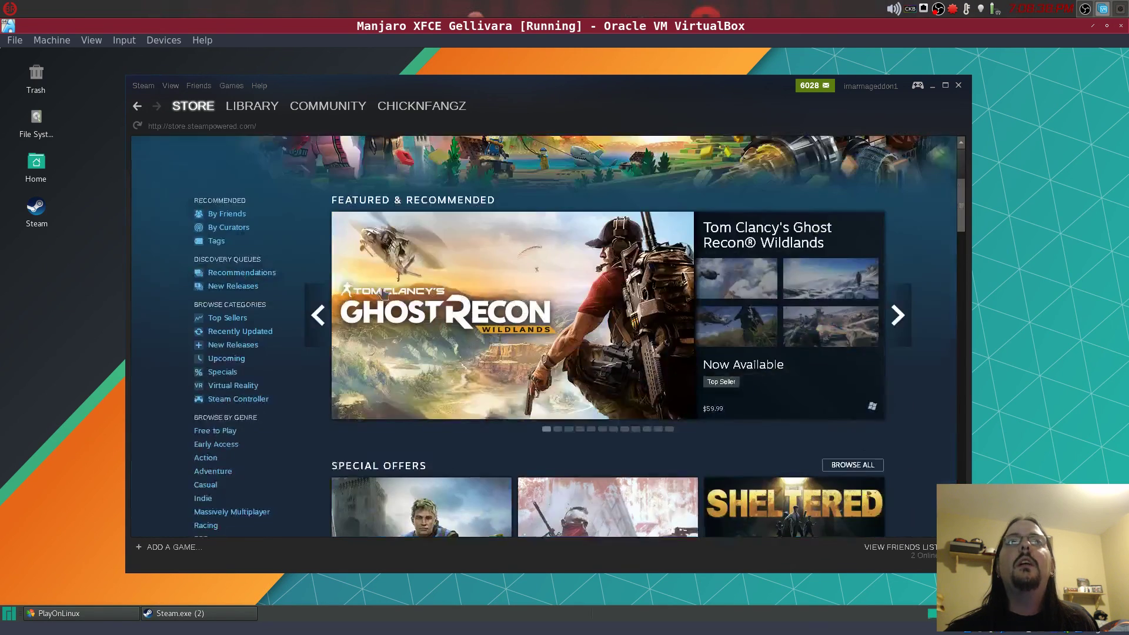
- Drag the Steam Store window slightly to the left on the desktop
{"action": "scroll", "coordinate": [383, 294], "scroll_direction": "up", "scroll_amount": 4}
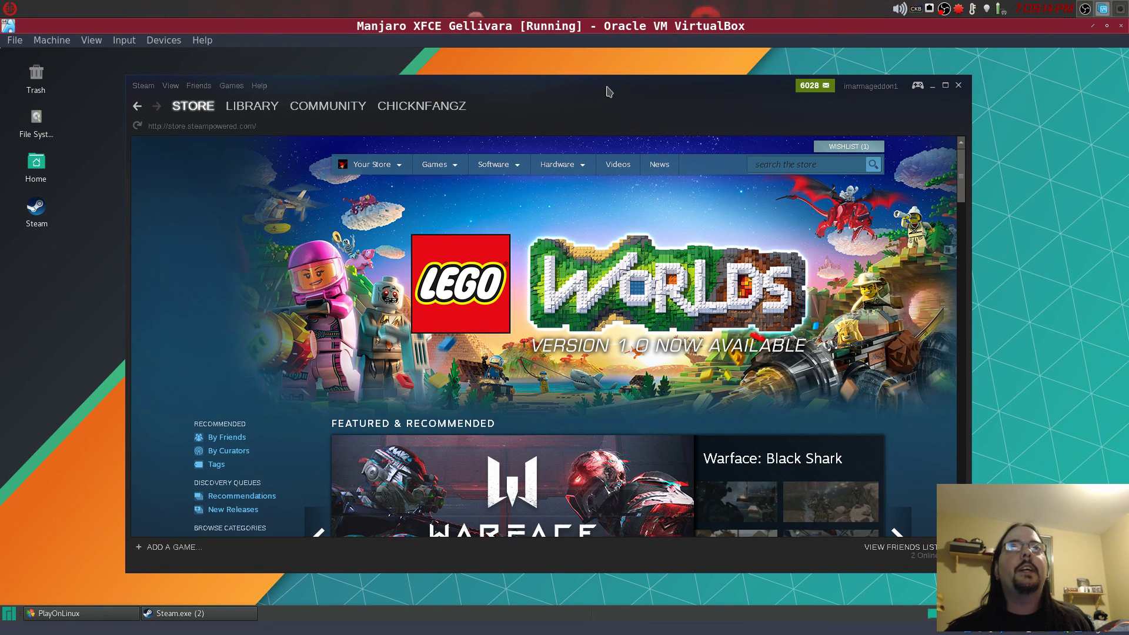
{"action": "left_click_drag", "start_coordinate": [608, 91], "coordinate": [588, 94]}
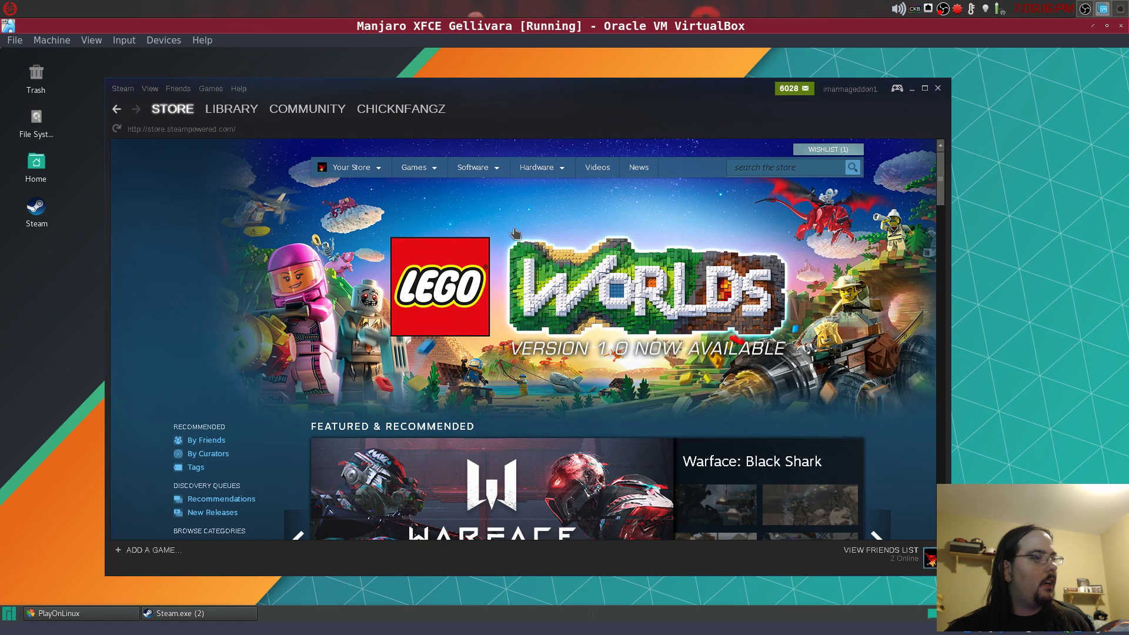